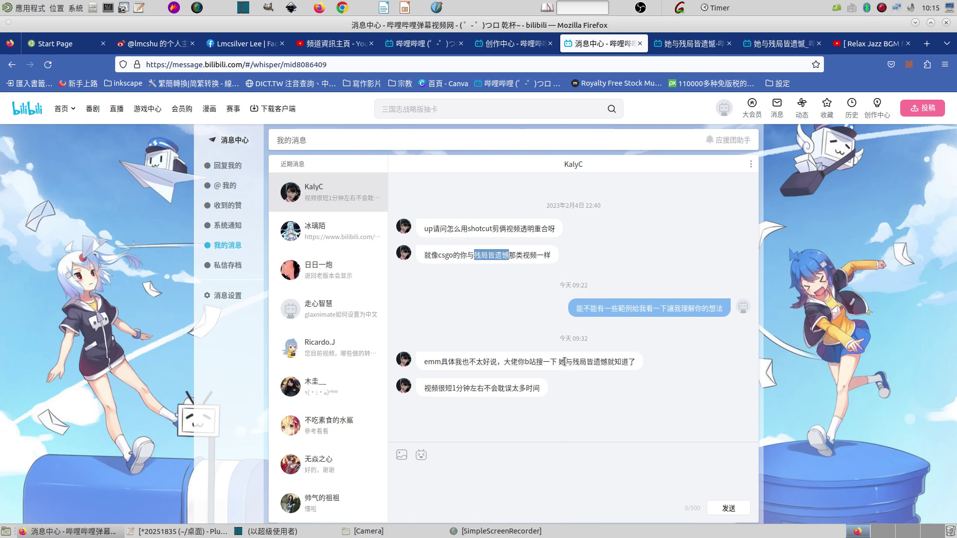
# - Highlight the title 她与残局皆遗憾 in the chat message and bring up that video's page to view the reference effect
pyautogui.moveTo(561, 361); pyautogui.dragTo(606, 361)
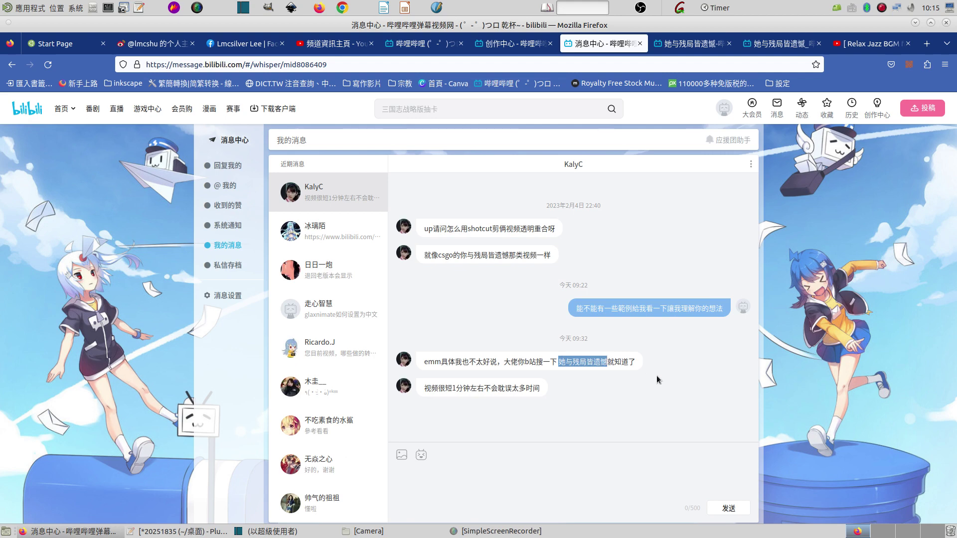
pyautogui.click(695, 43)
pyautogui.click(786, 45)
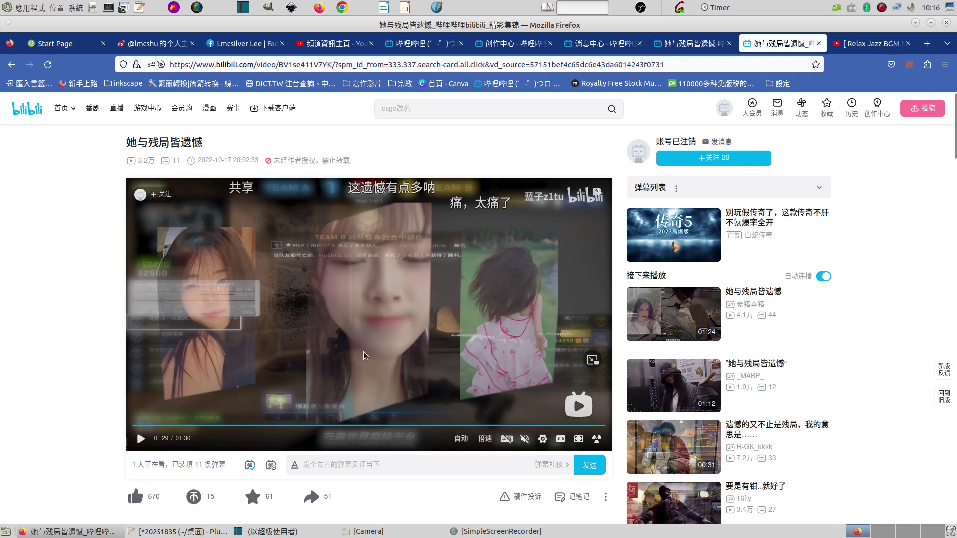
# - Switch to Shotcut and remove all three video tracks with their clips from the timeline
pyautogui.moveTo(286, 533)
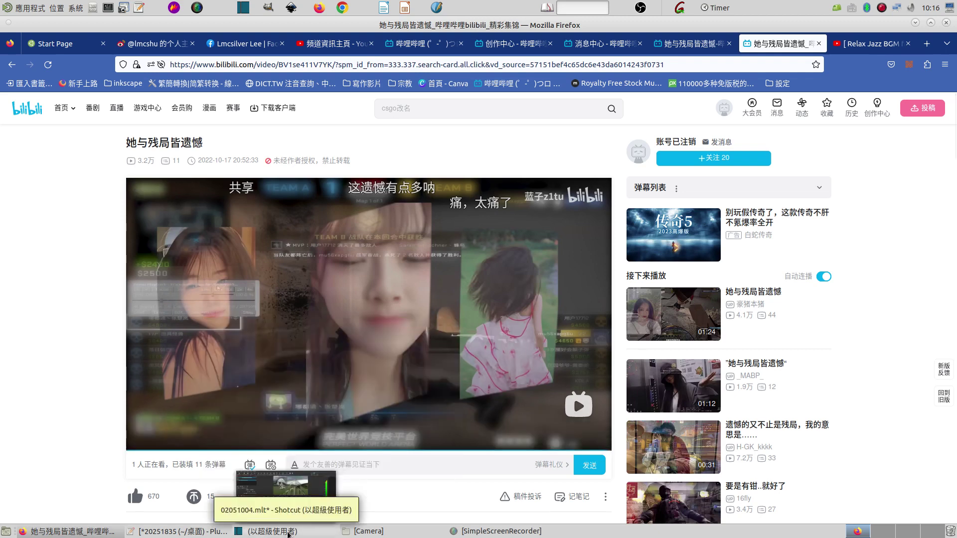
pyautogui.click(288, 532)
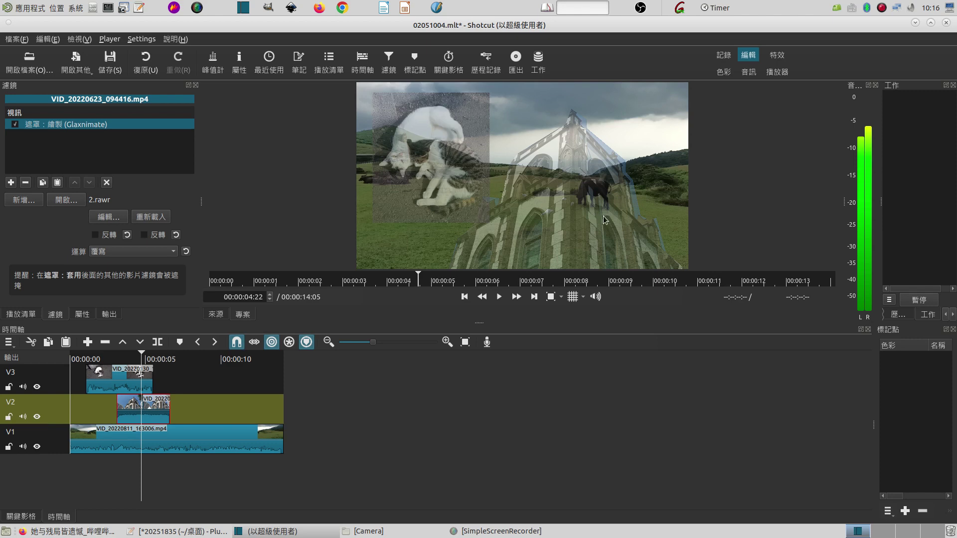
pyautogui.click(9, 343)
pyautogui.moveTo(31, 359)
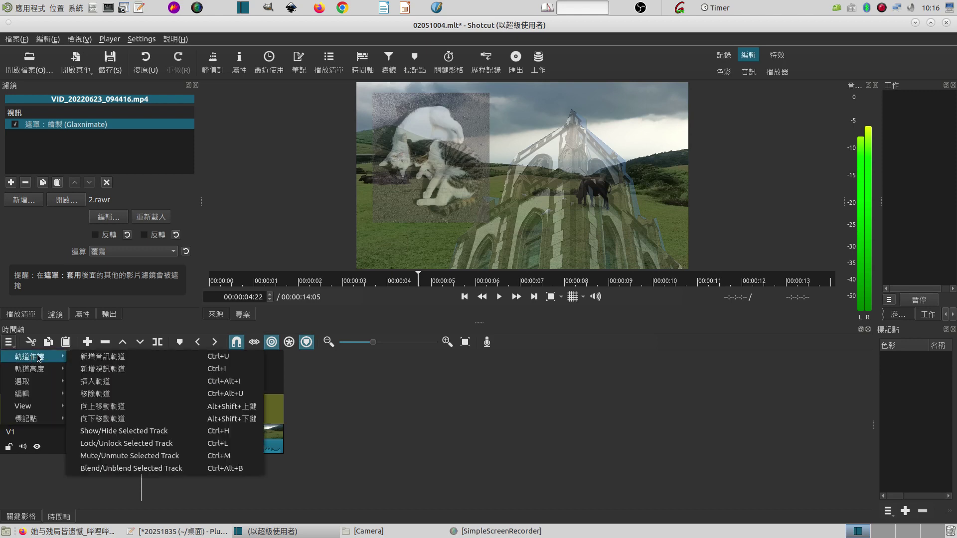
pyautogui.click(108, 394)
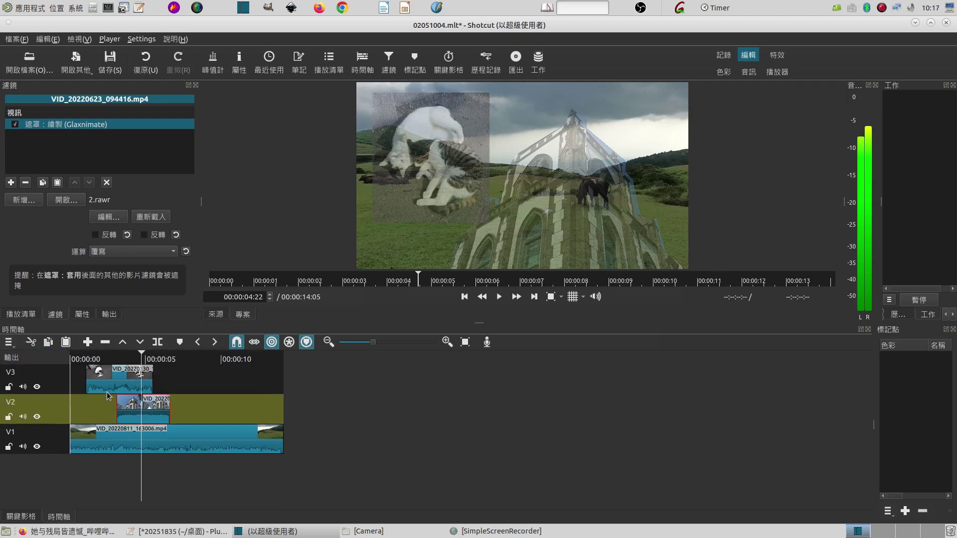
pyautogui.click(8, 343)
pyautogui.moveTo(11, 358)
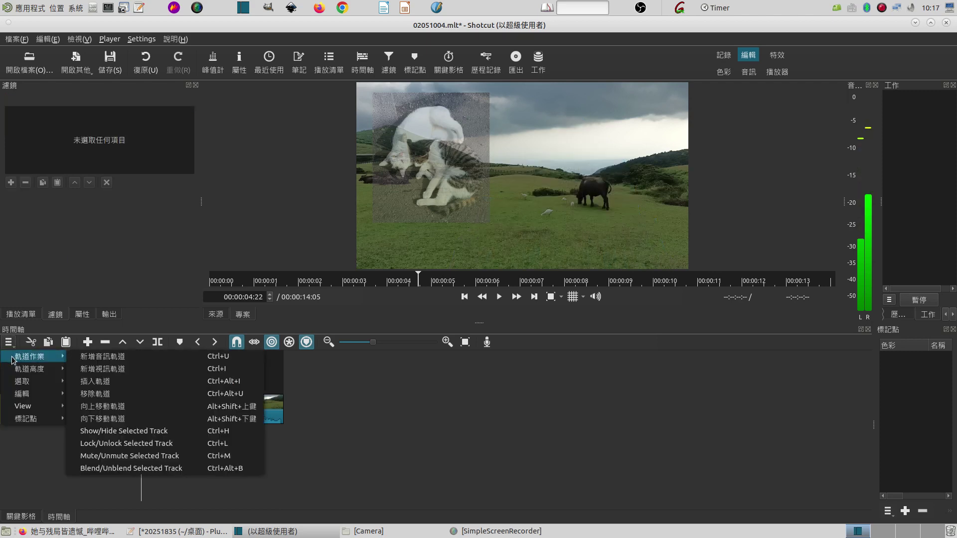
pyautogui.click(103, 393)
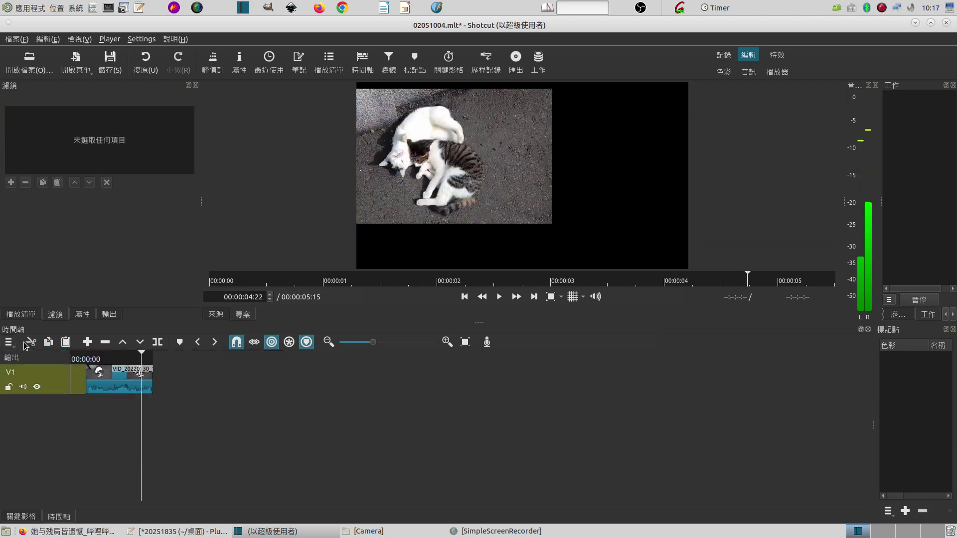
pyautogui.click(9, 343)
pyautogui.moveTo(11, 357)
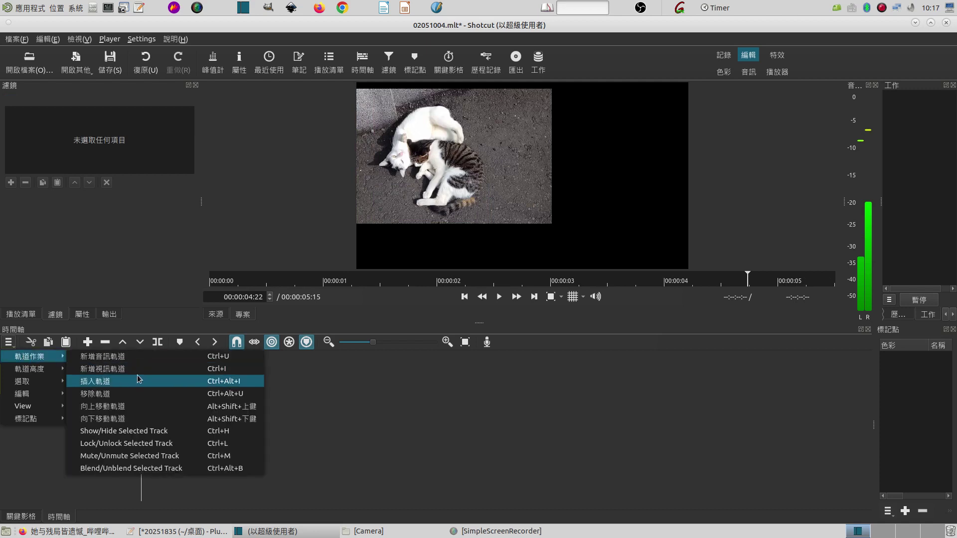
pyautogui.click(128, 393)
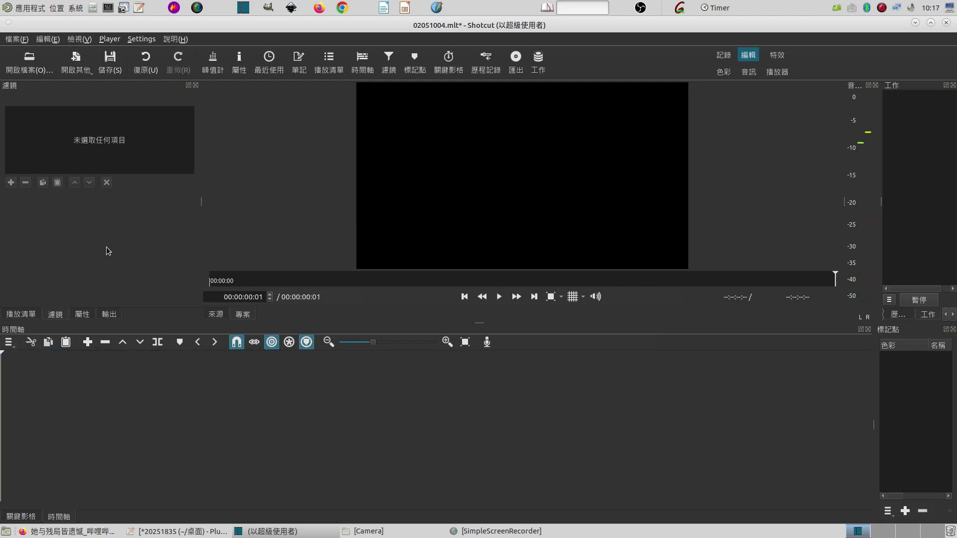
# - Remove all clips from the playlist
pyautogui.click(21, 314)
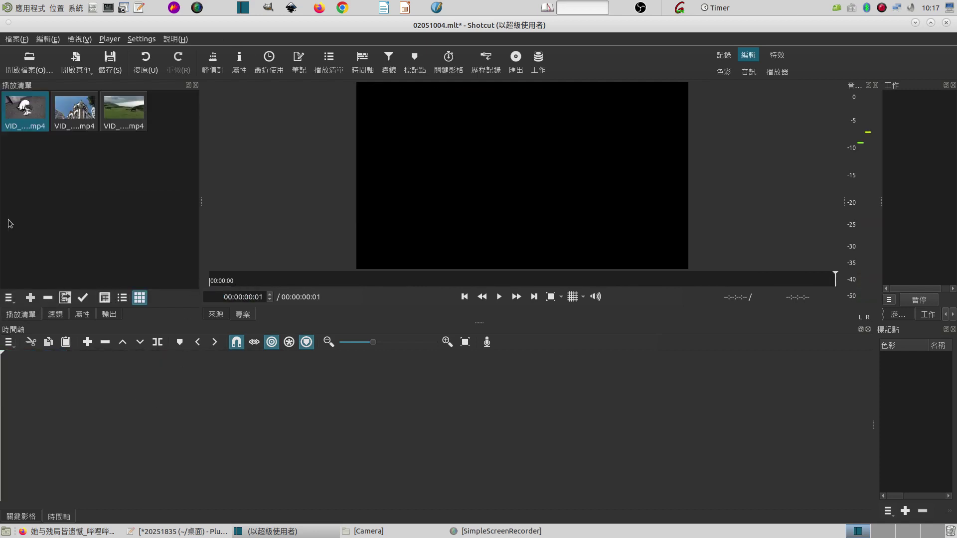
pyautogui.click(8, 298)
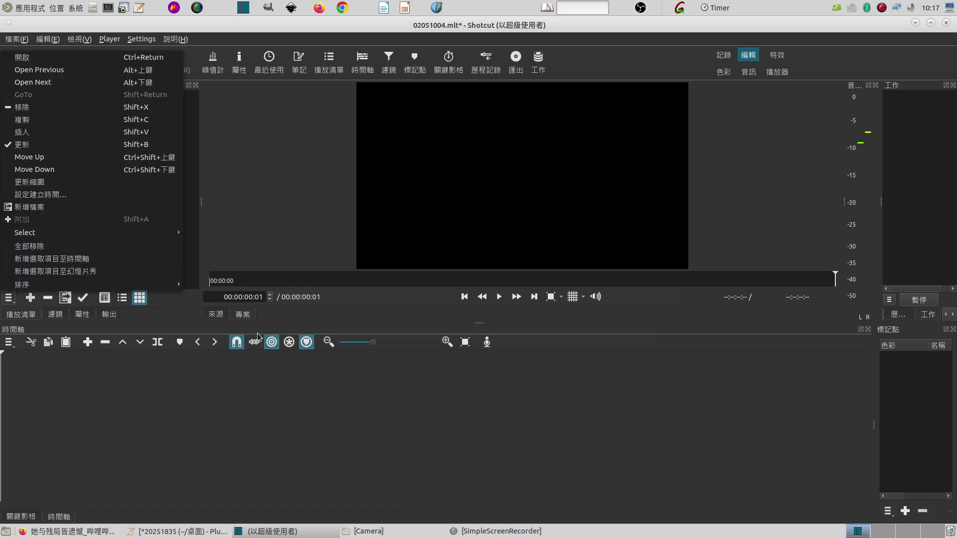
pyautogui.click(194, 328)
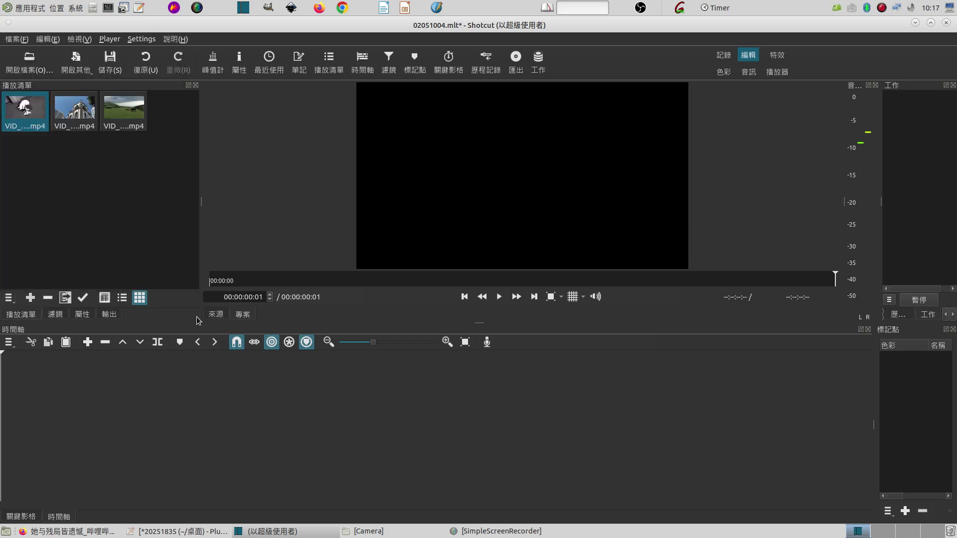
pyautogui.click(9, 300)
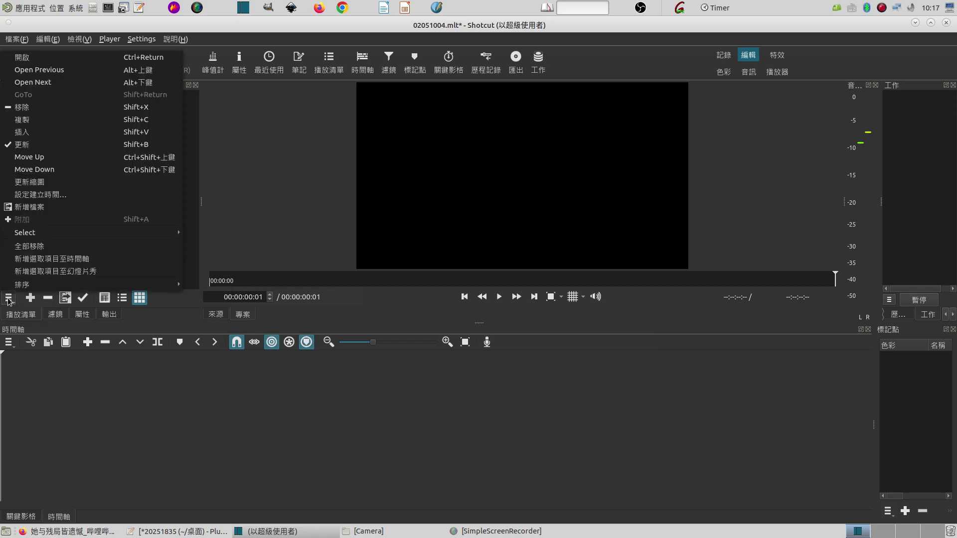
pyautogui.click(51, 248)
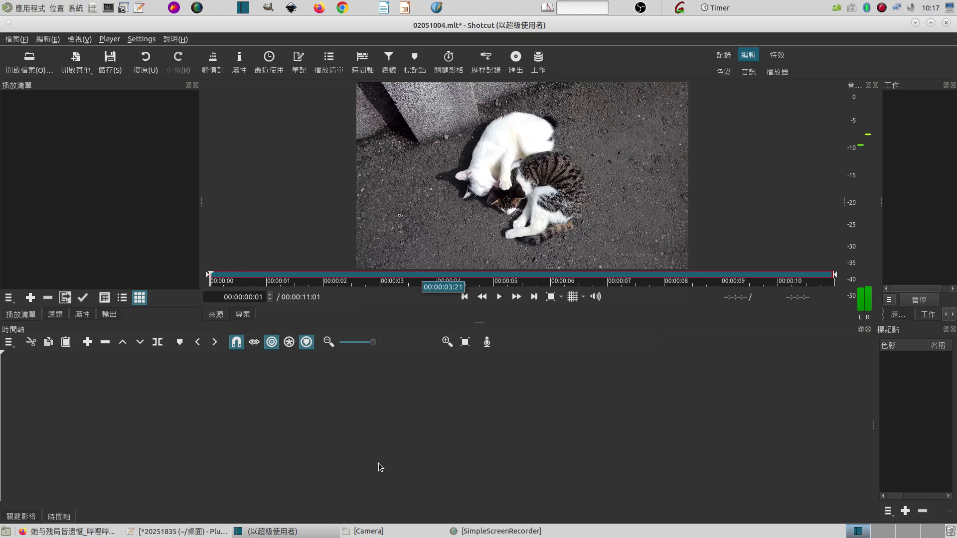
# - Add VID_20220130_135227.mp4, VID_20220623_094416.mp4 and VID_20220811_162721.mp4 from the Camera folder to the Shotcut playlist
pyautogui.click(392, 533)
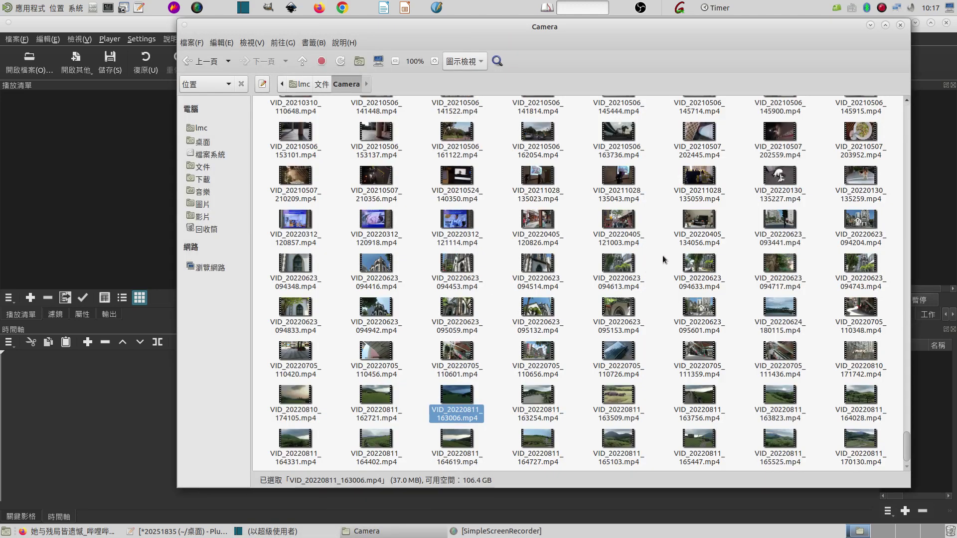
pyautogui.click(773, 182)
pyautogui.moveTo(774, 183); pyautogui.dragTo(76, 177)
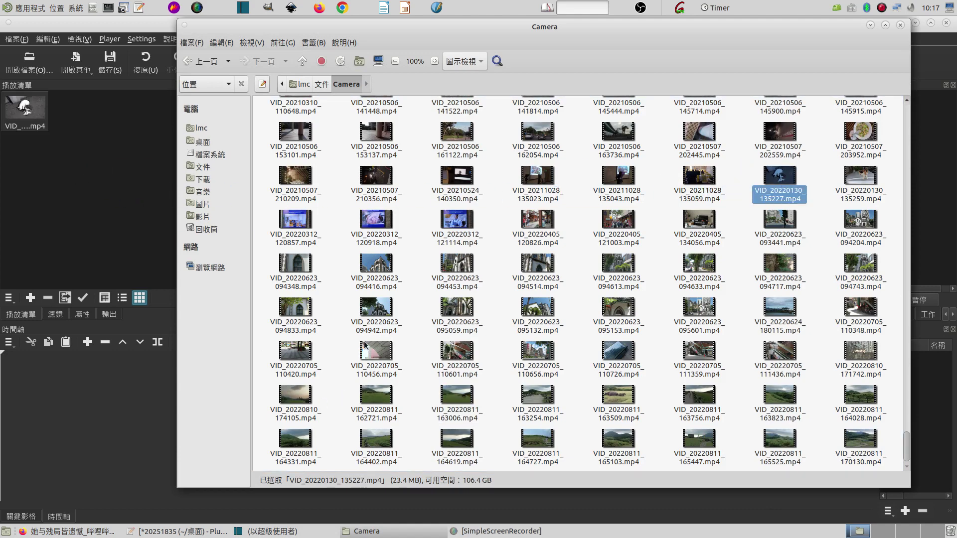
pyautogui.moveTo(381, 270); pyautogui.dragTo(86, 241)
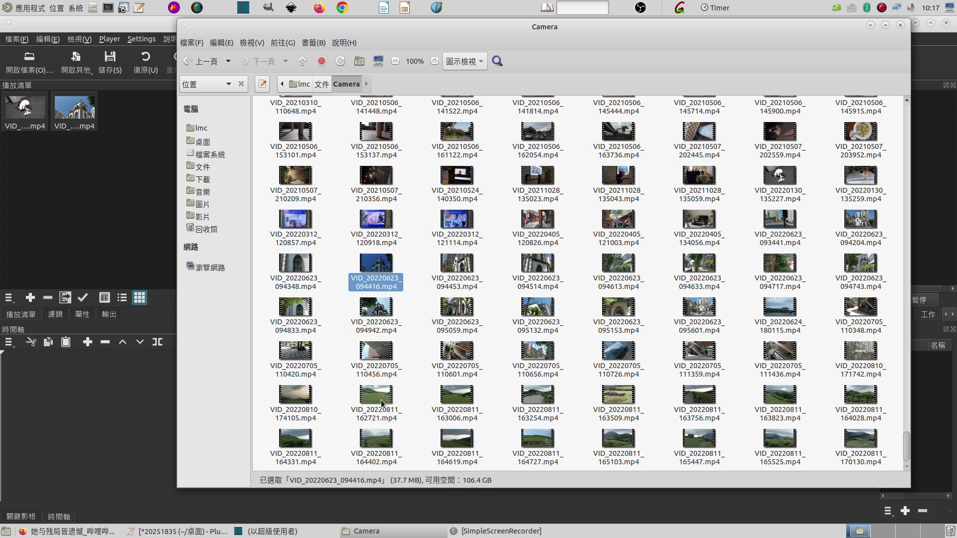
pyautogui.moveTo(383, 417); pyautogui.dragTo(100, 219)
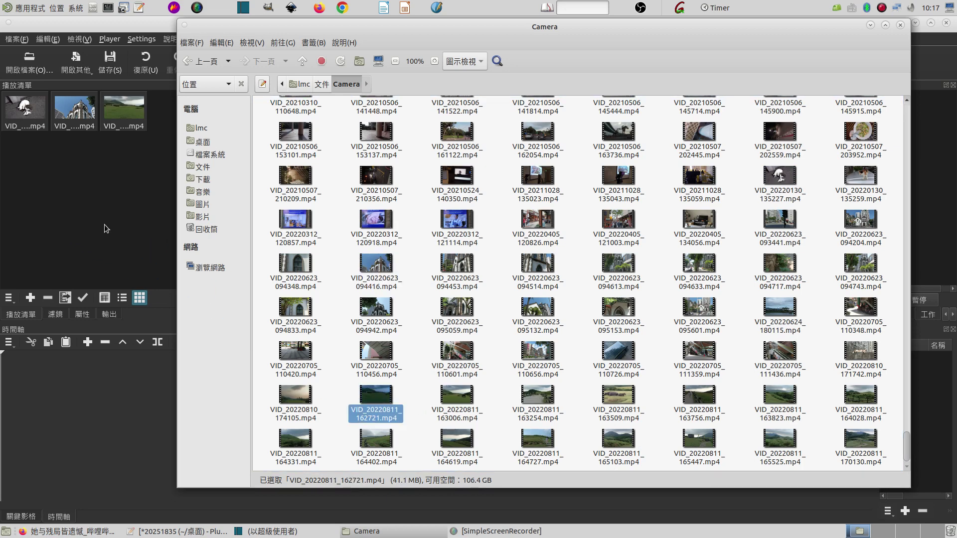
pyautogui.click(870, 25)
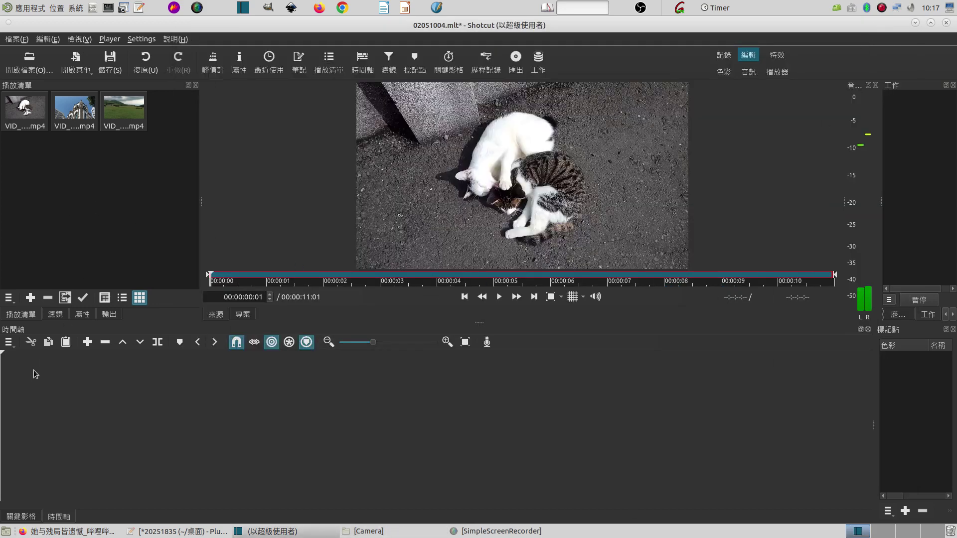
# - Add three video tracks, V1 to V3, to the empty timeline
pyautogui.click(8, 343)
pyautogui.moveTo(24, 357)
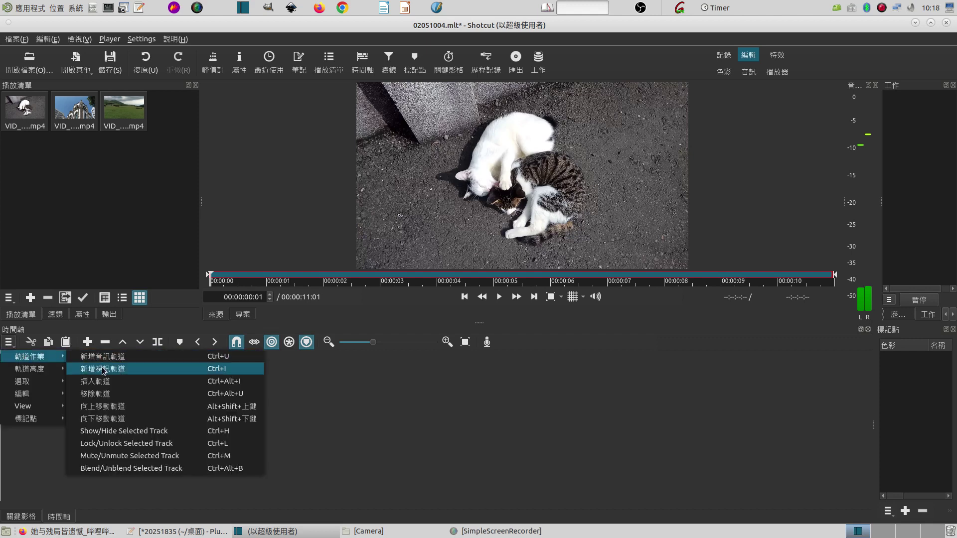
pyautogui.click(104, 370)
pyautogui.click(8, 343)
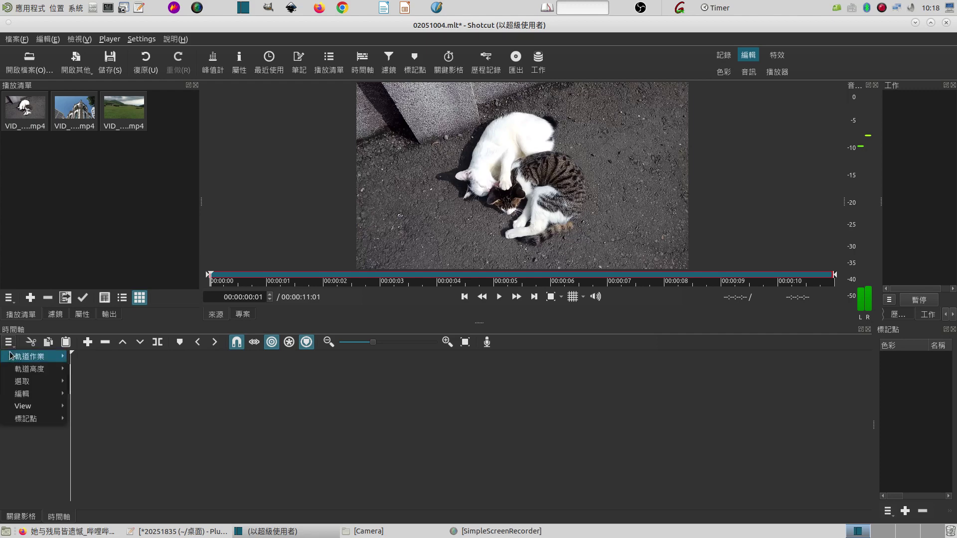
pyautogui.moveTo(24, 357)
pyautogui.click(105, 369)
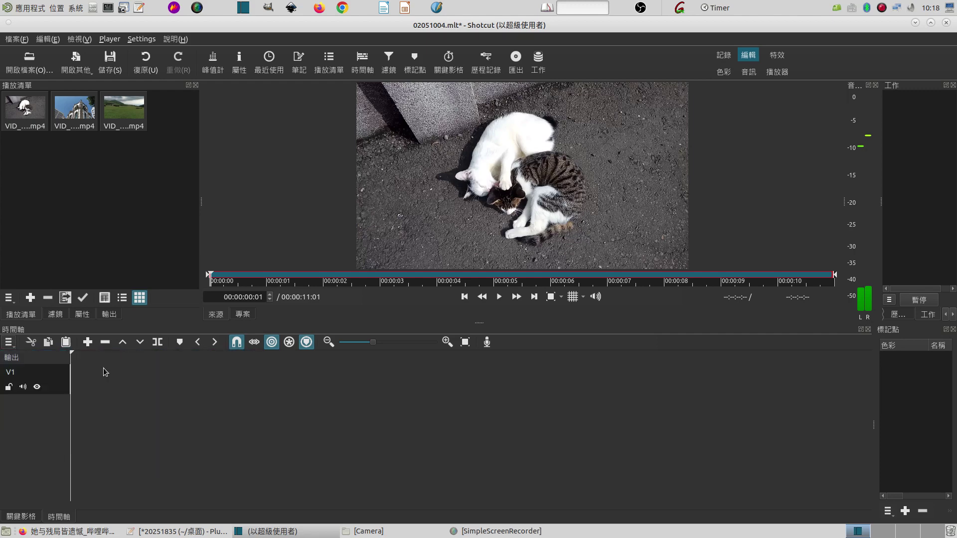
pyautogui.click(9, 343)
pyautogui.moveTo(18, 357)
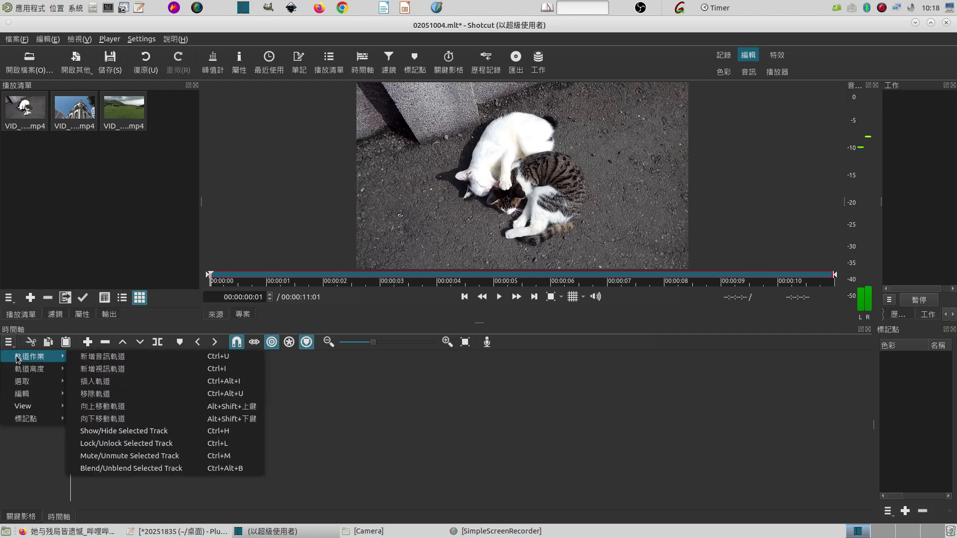
pyautogui.click(102, 369)
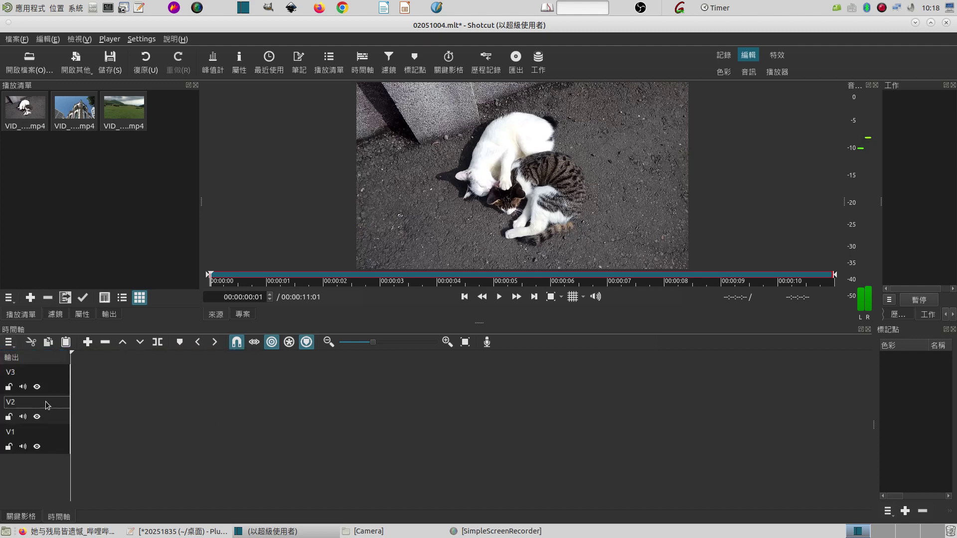
# - Place the meadow clip VID_20220811_162721.mp4 on track V1, starting at 00:00:00
pyautogui.click(122, 115)
pyautogui.click(122, 116)
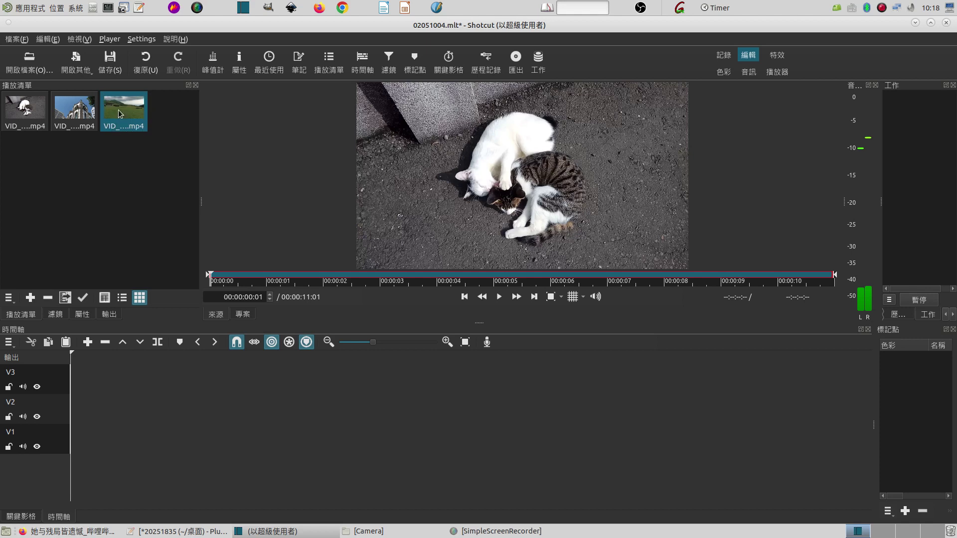
pyautogui.moveTo(121, 110); pyautogui.dragTo(112, 450)
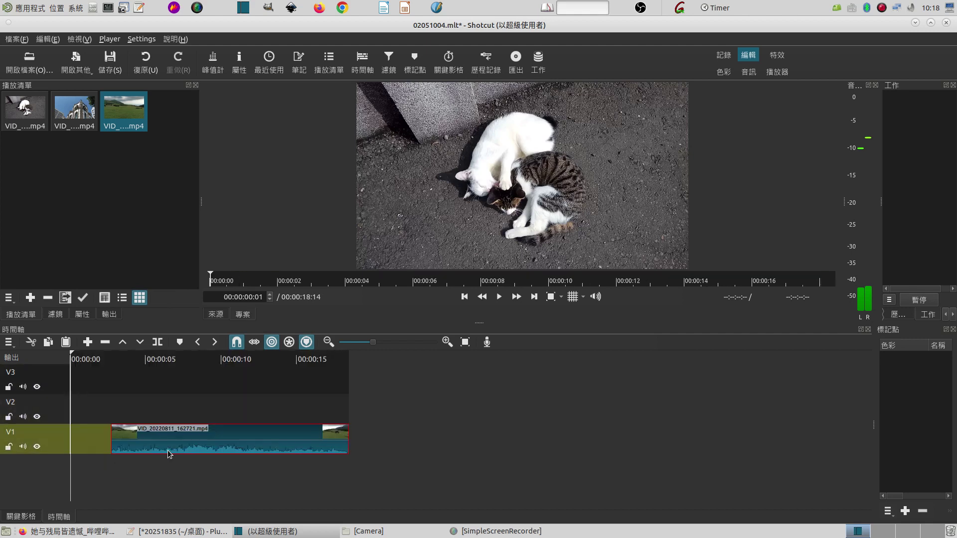
pyautogui.moveTo(241, 445); pyautogui.dragTo(199, 442)
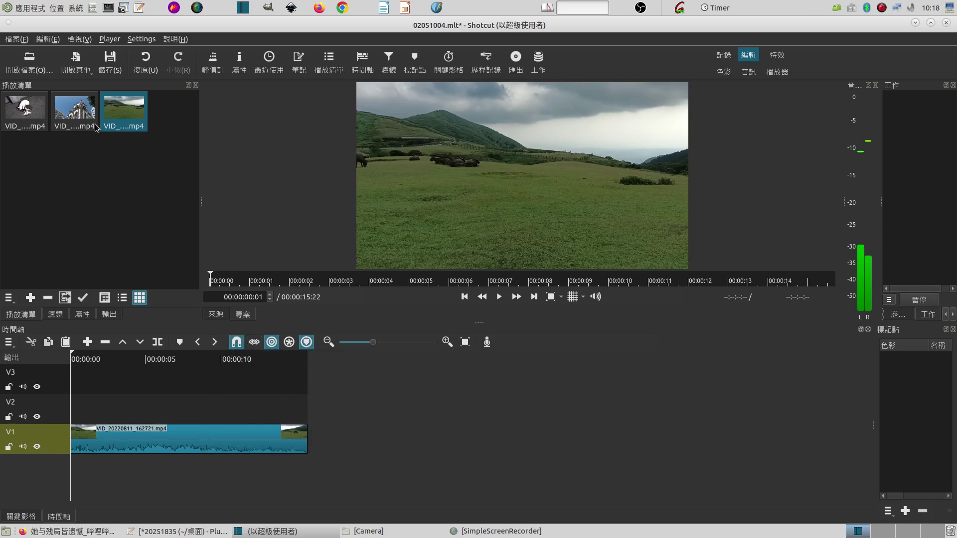
# - Place the church clip VID_20220623_094416.mp4 on V2, trimmed at its end to about 3.5 seconds and starting at about 5.5 seconds
pyautogui.click(78, 108)
pyautogui.moveTo(73, 110); pyautogui.dragTo(121, 418)
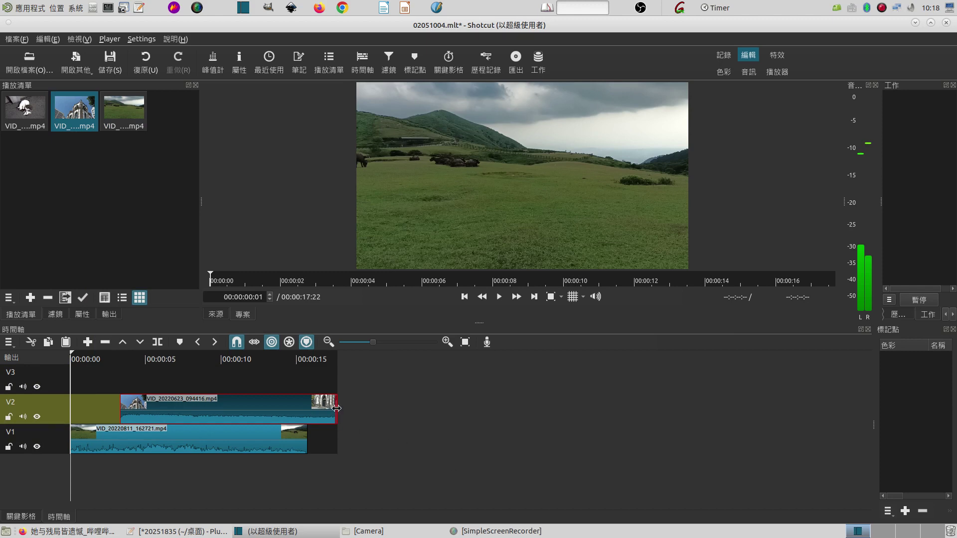
pyautogui.moveTo(335, 412); pyautogui.dragTo(167, 402)
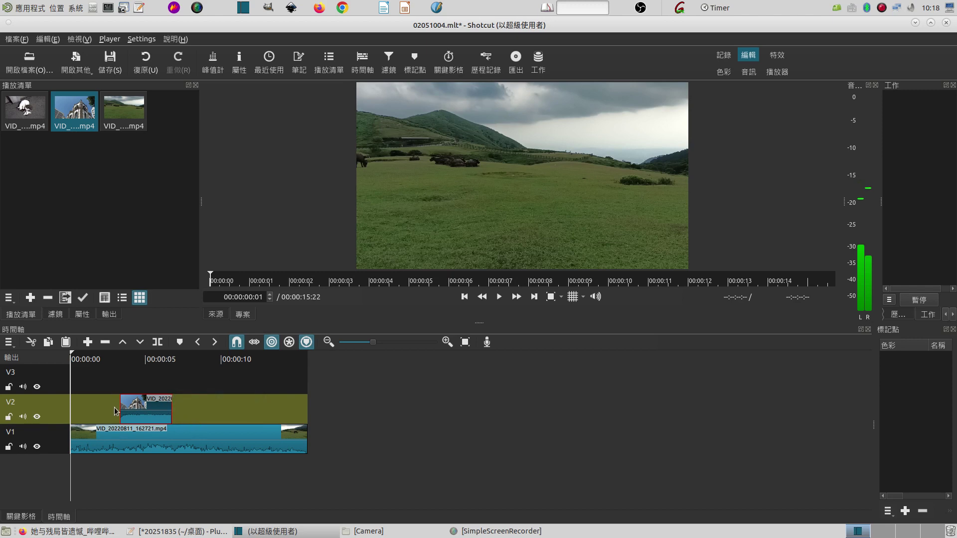
pyautogui.moveTo(158, 409); pyautogui.dragTo(195, 410)
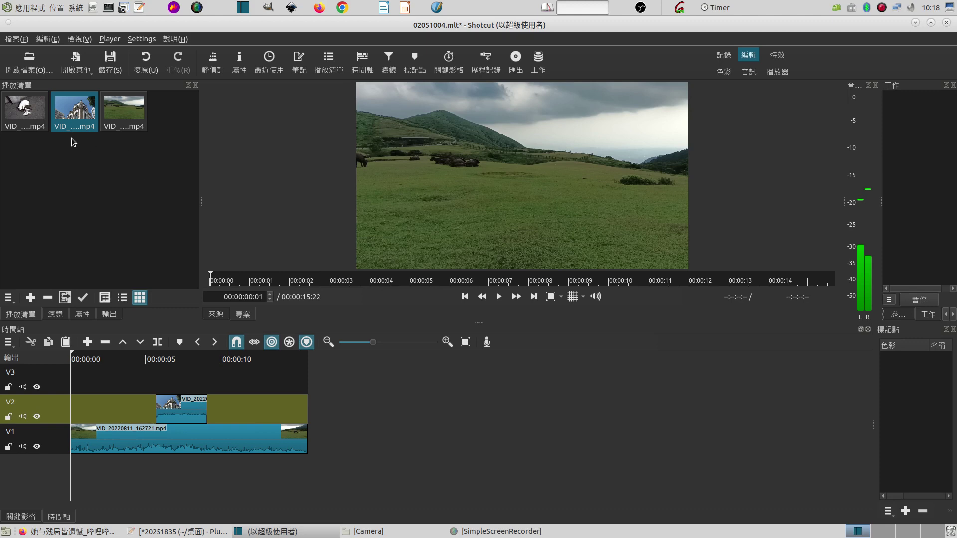
# - Place the cat clip VID_20220130_135227.mp4 on V3 at about 4 seconds and trim its end to about 4 seconds long
pyautogui.click(30, 111)
pyautogui.moveTo(103, 319); pyautogui.dragTo(133, 379)
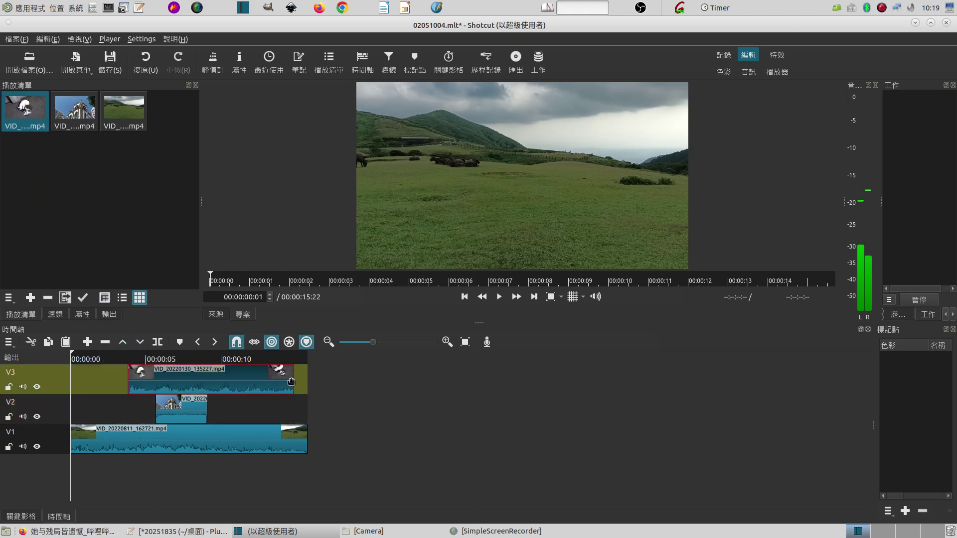
pyautogui.moveTo(293, 379); pyautogui.dragTo(180, 371)
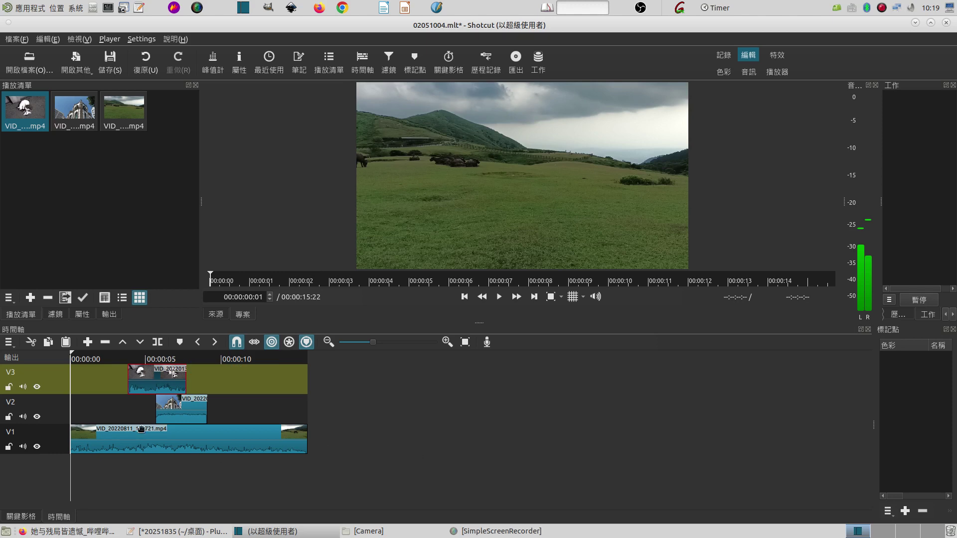
# - Play the timeline from about 3 to 10 seconds, pausing to examine the cat, church and meadow sections
pyautogui.click(118, 357)
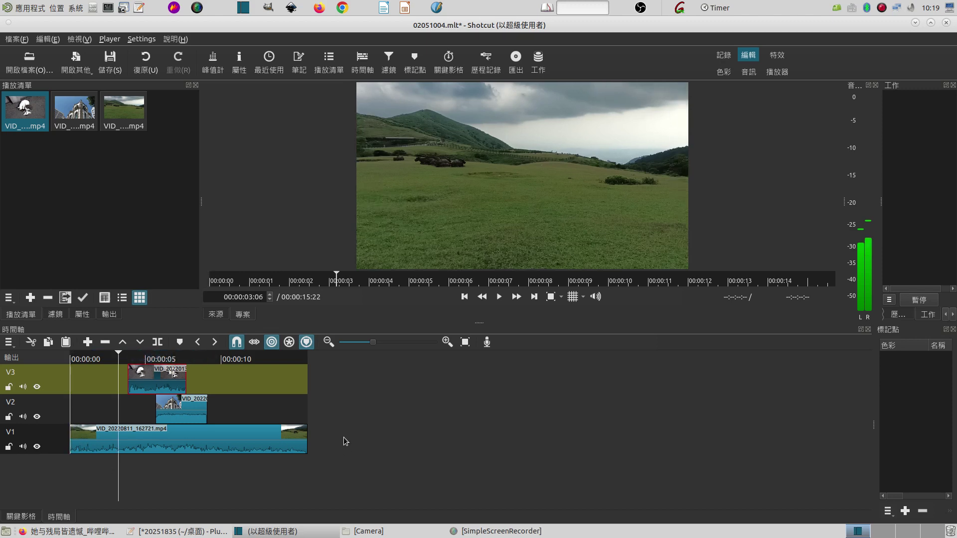
pyautogui.click(499, 297)
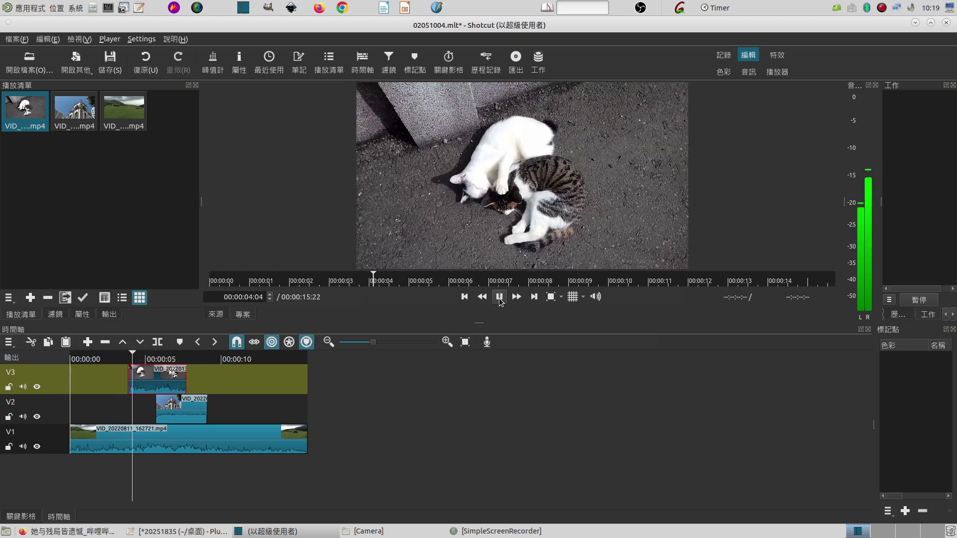
pyautogui.click(500, 298)
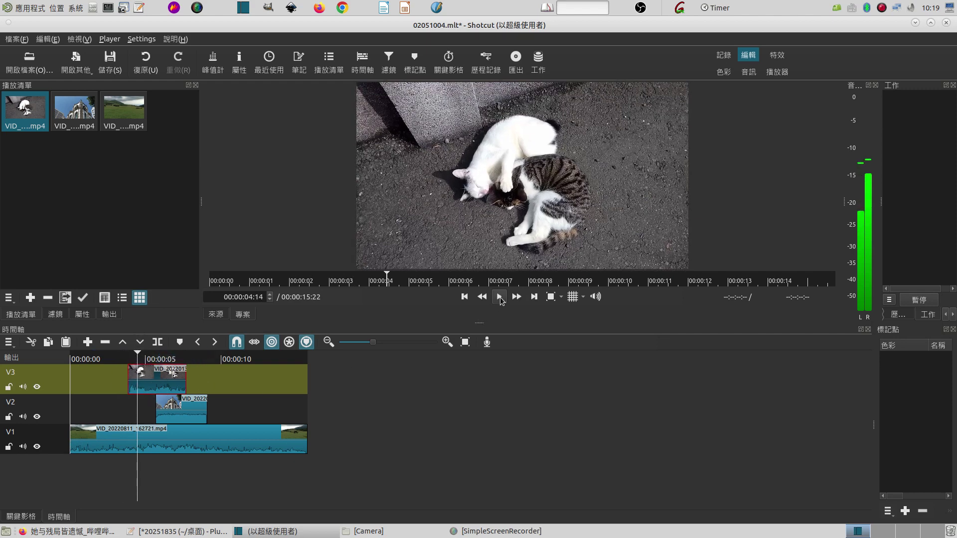
pyautogui.click(500, 298)
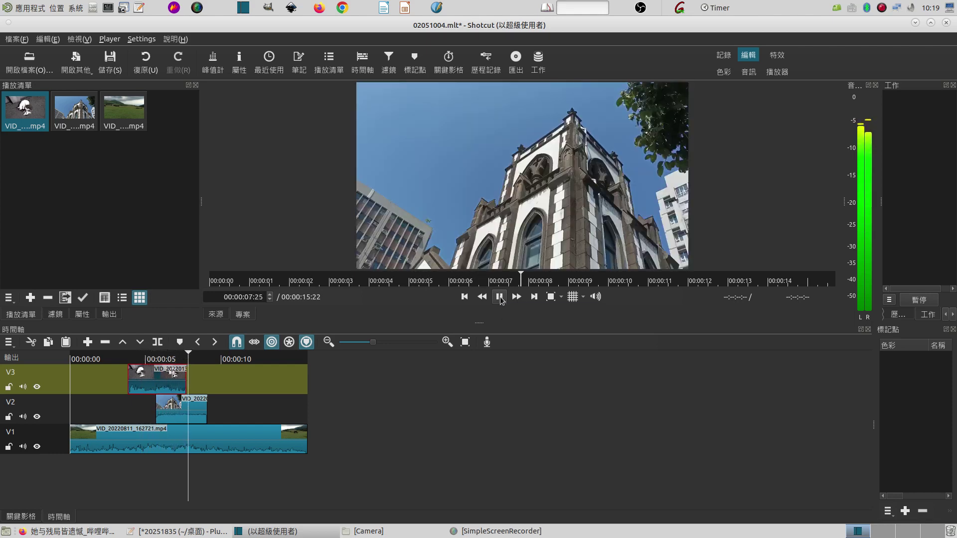
pyautogui.click(500, 298)
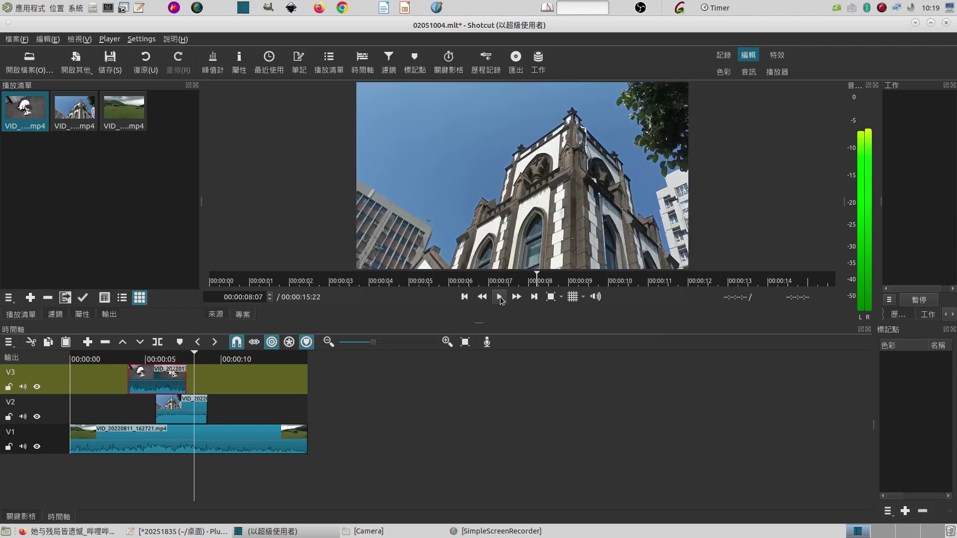
pyautogui.click(500, 297)
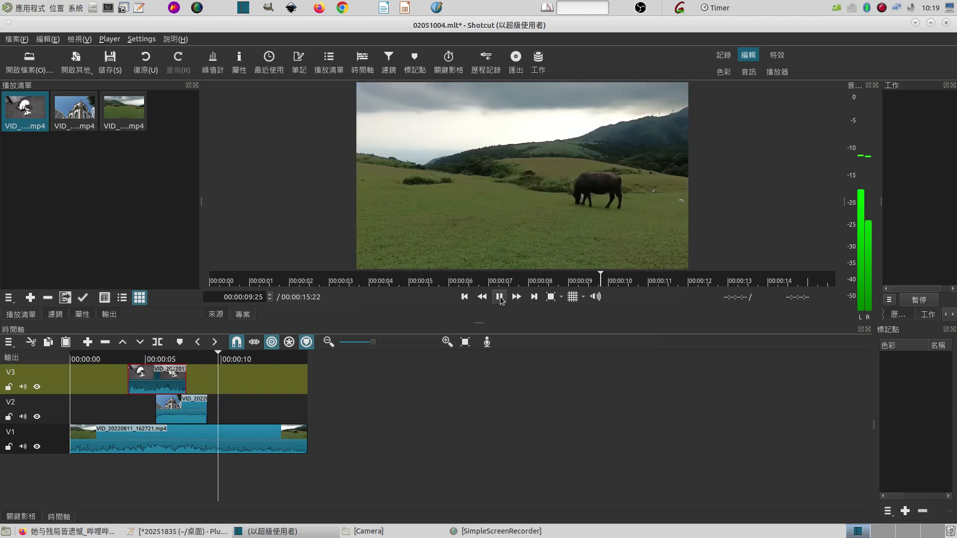
pyautogui.click(500, 298)
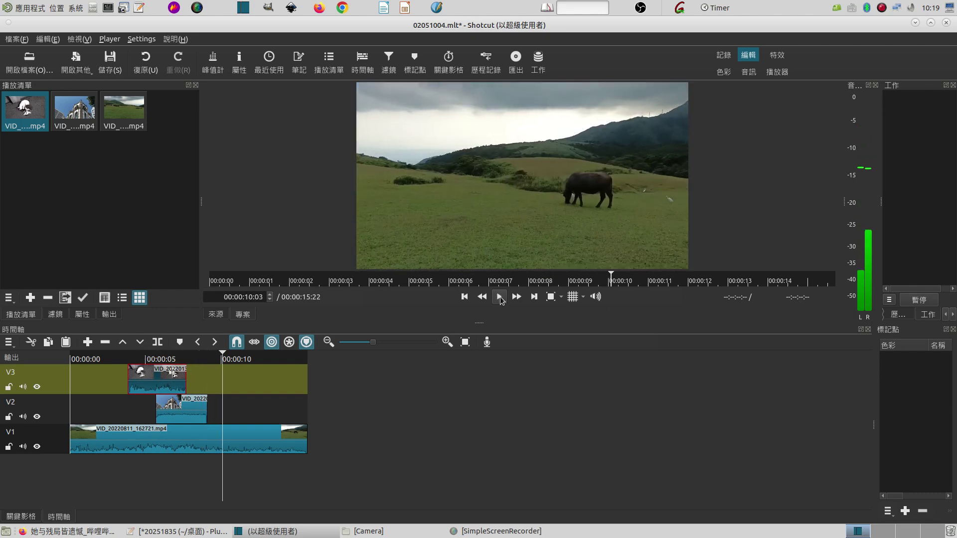
# - Move the playhead back to the church clip's start at 00:00:05:20, and check the bilibili reference video in Firefox
pyautogui.click(464, 297)
pyautogui.click(465, 298)
pyautogui.click(464, 297)
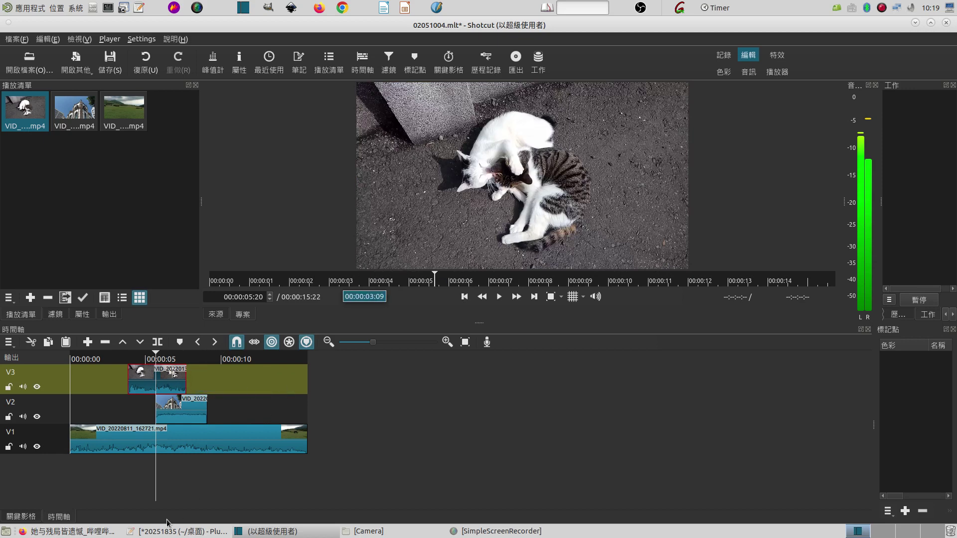
pyautogui.click(85, 533)
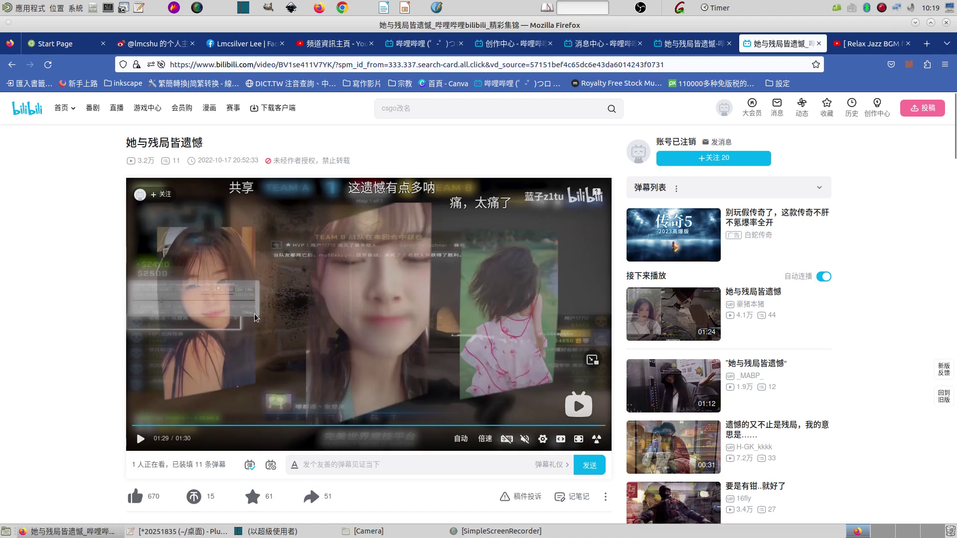
pyautogui.click(916, 23)
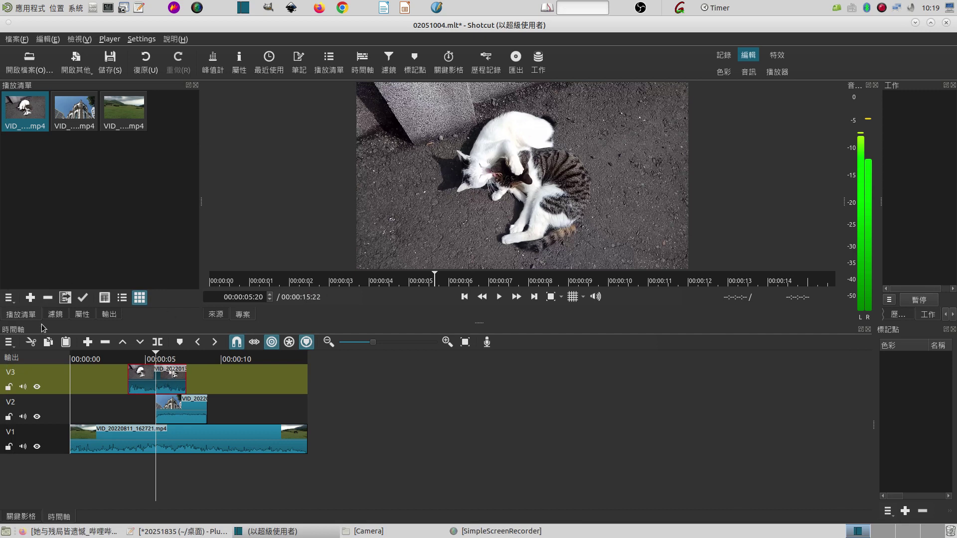
# - Add a Size, Position & Rotate filter to the cat clip, scaling it to about 70.9% and positioning it at about -262, 72
pyautogui.click(56, 314)
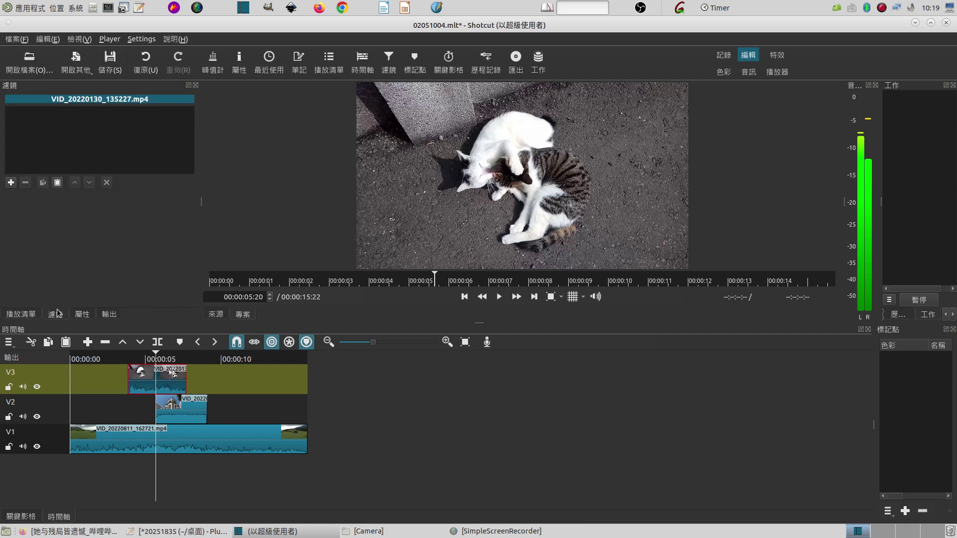
pyautogui.click(11, 182)
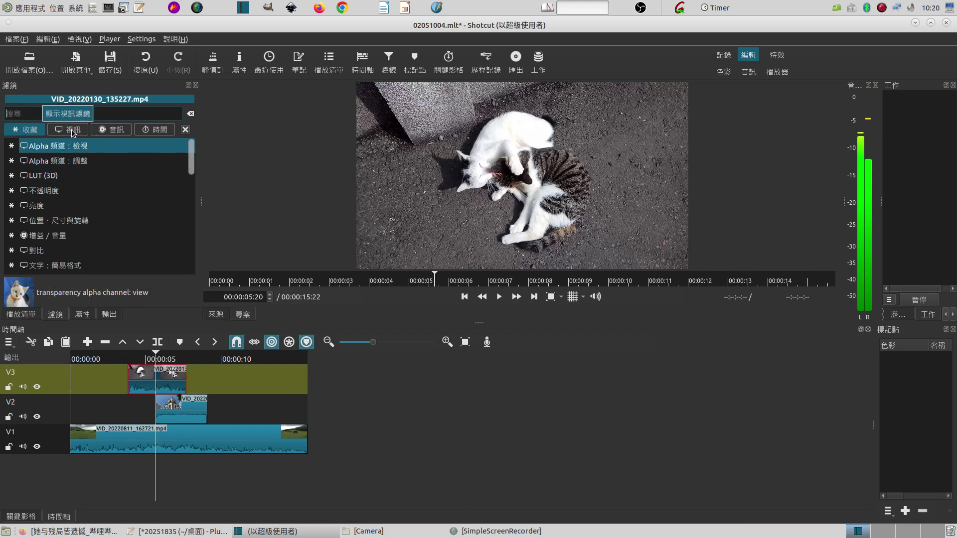
pyautogui.click(78, 222)
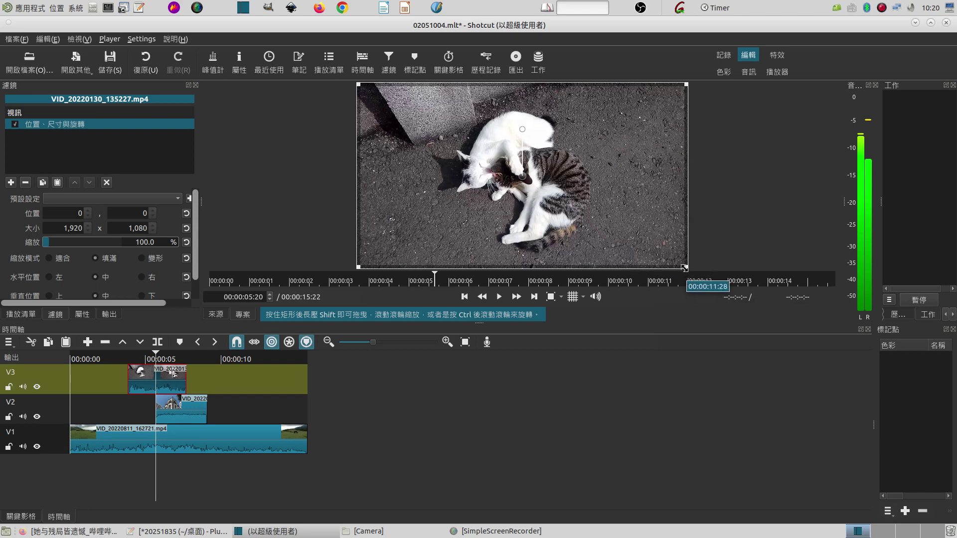
pyautogui.moveTo(685, 268); pyautogui.dragTo(563, 215)
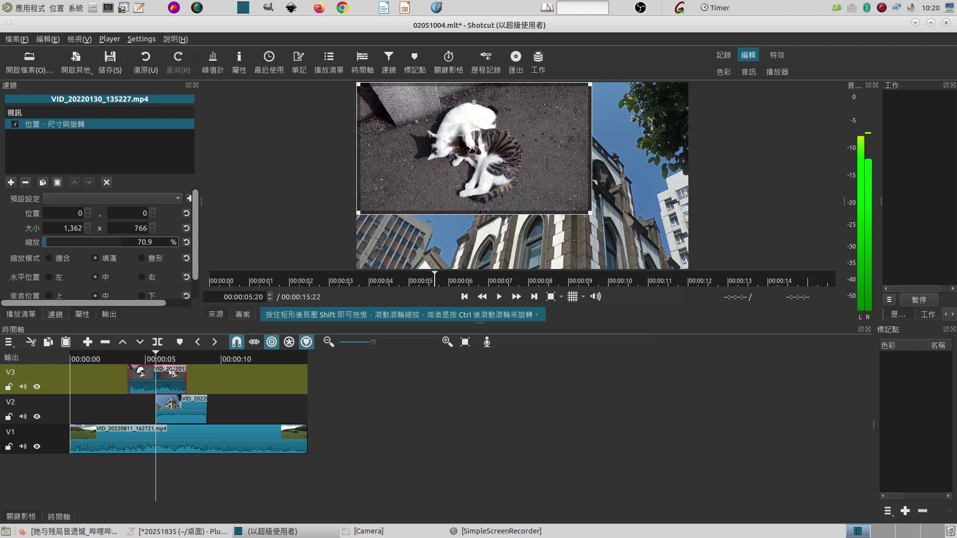
pyautogui.moveTo(465, 155); pyautogui.dragTo(426, 168)
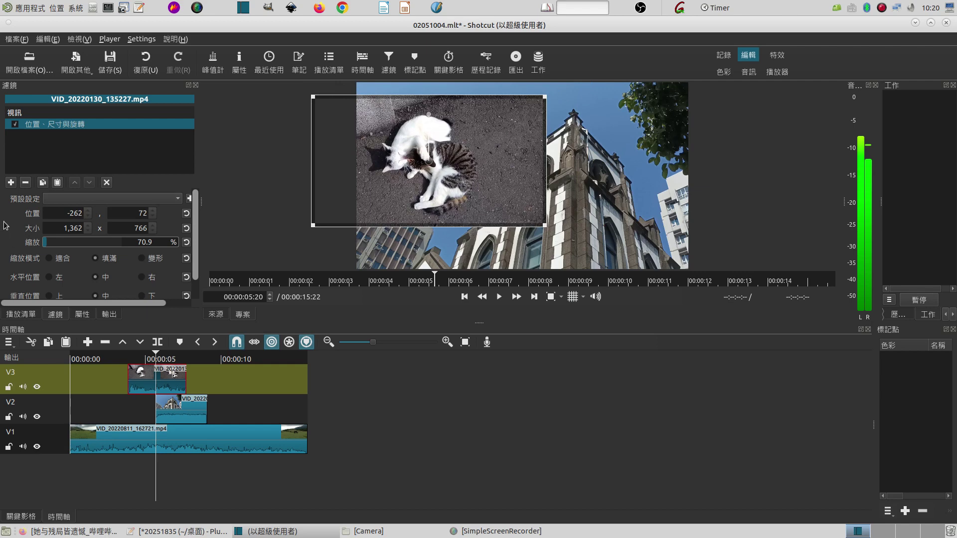
# - Add a Mask: Draw (Glaxnimate) filter to the cat clip, create its drawing 3.rawr, and display the video frame behind the canvas
pyautogui.click(10, 183)
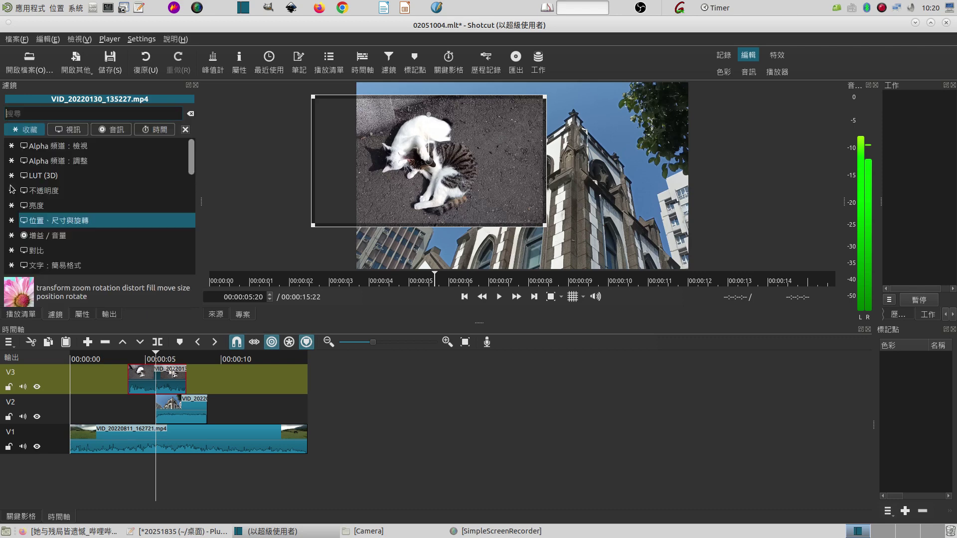
pyautogui.scroll(-10, 191, 151)
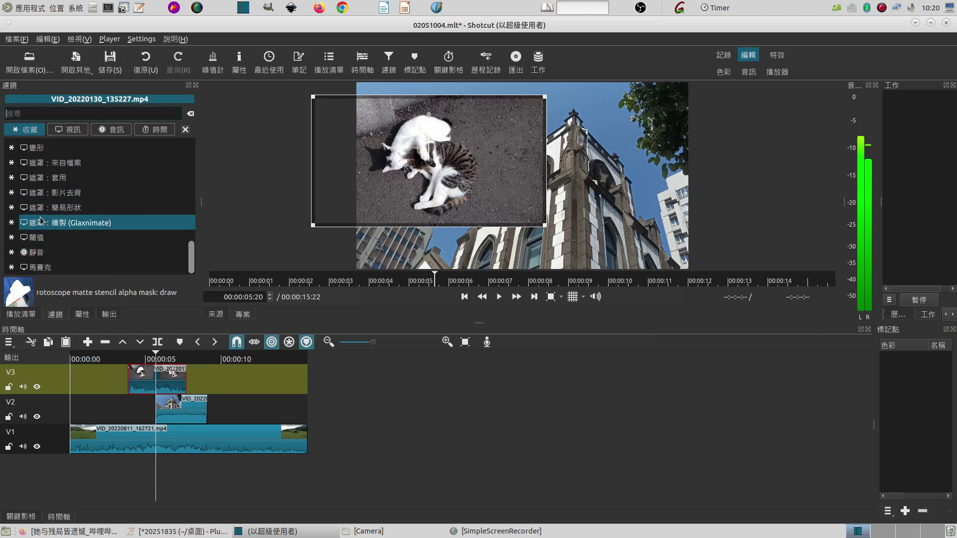
pyautogui.click(98, 228)
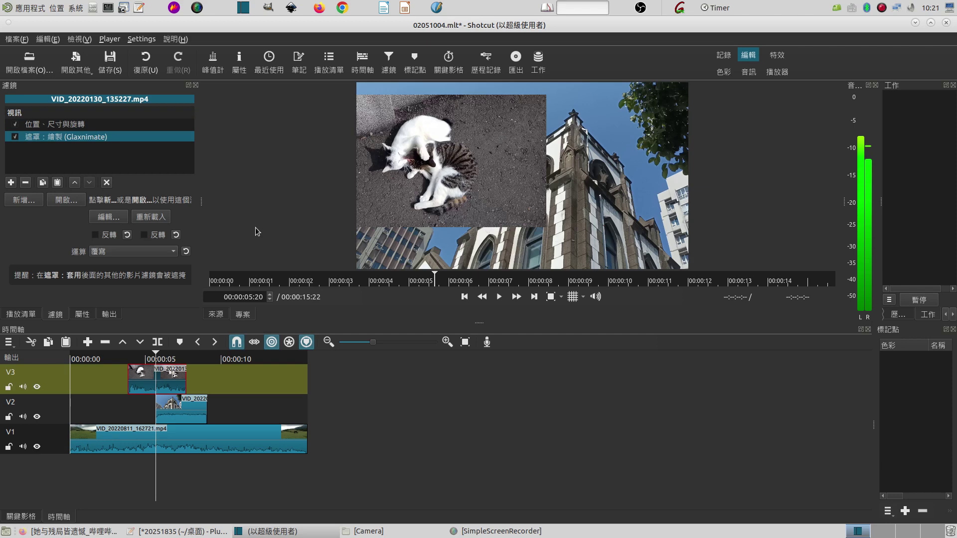
pyautogui.click(29, 201)
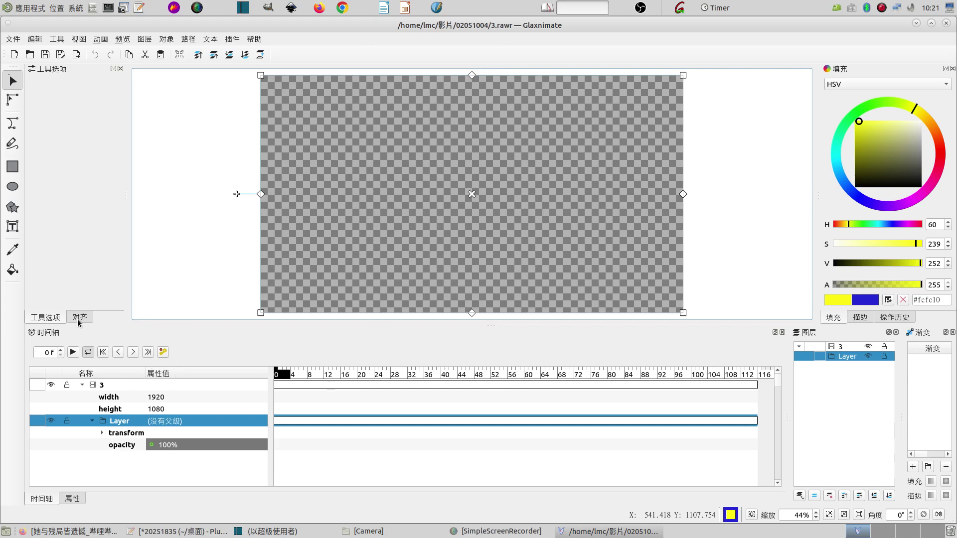
pyautogui.click(133, 353)
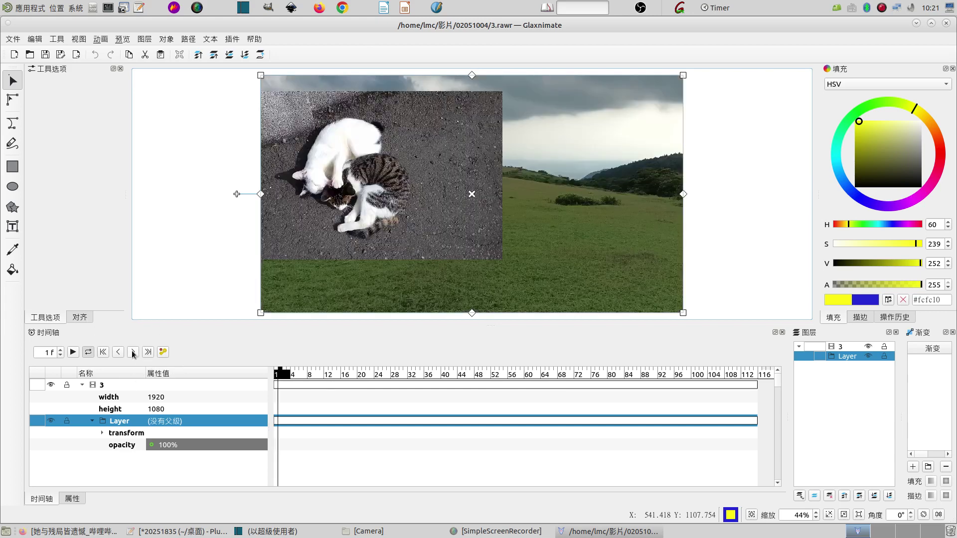
pyautogui.click(118, 353)
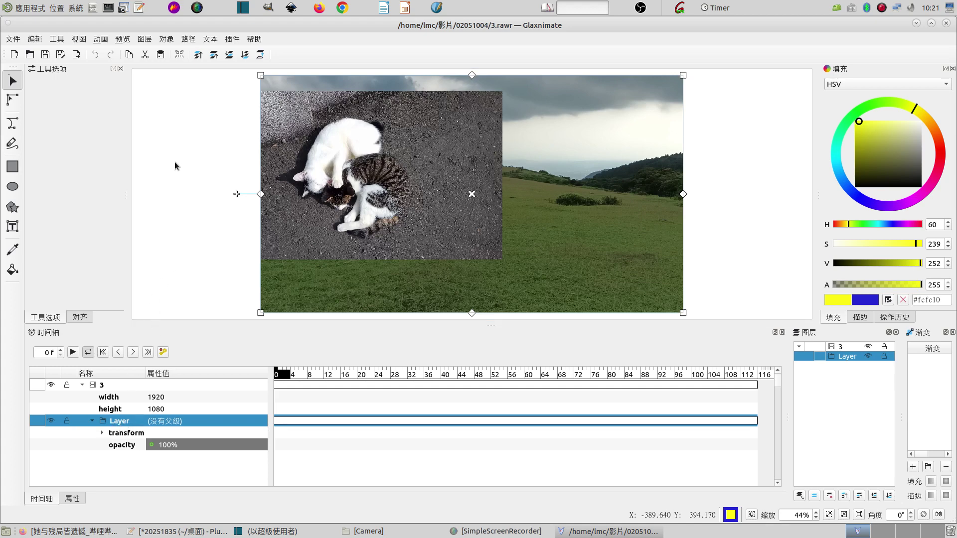
# - Draw a tall yellow-filled rectangle over the two cats in the mask drawing and select it
pyautogui.click(14, 169)
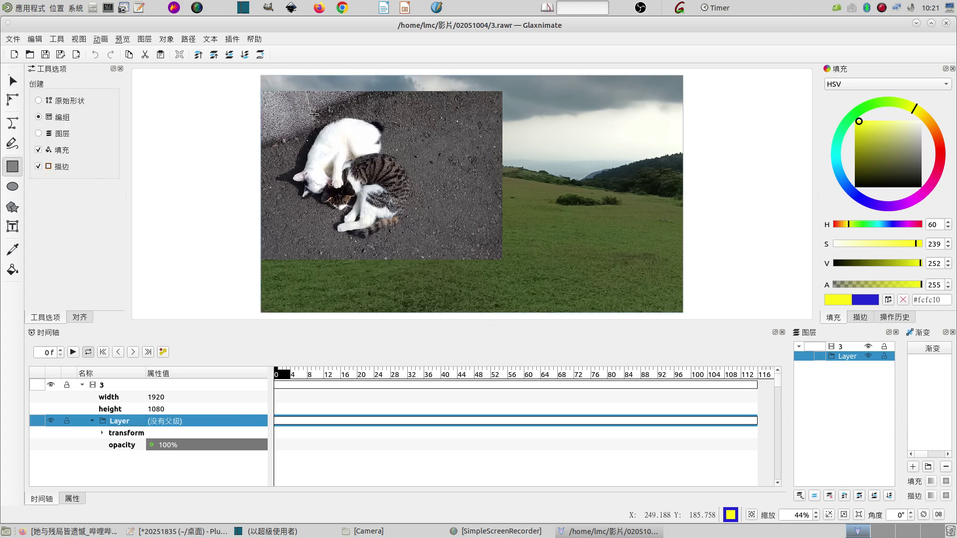
pyautogui.moveTo(284, 95); pyautogui.dragTo(419, 257)
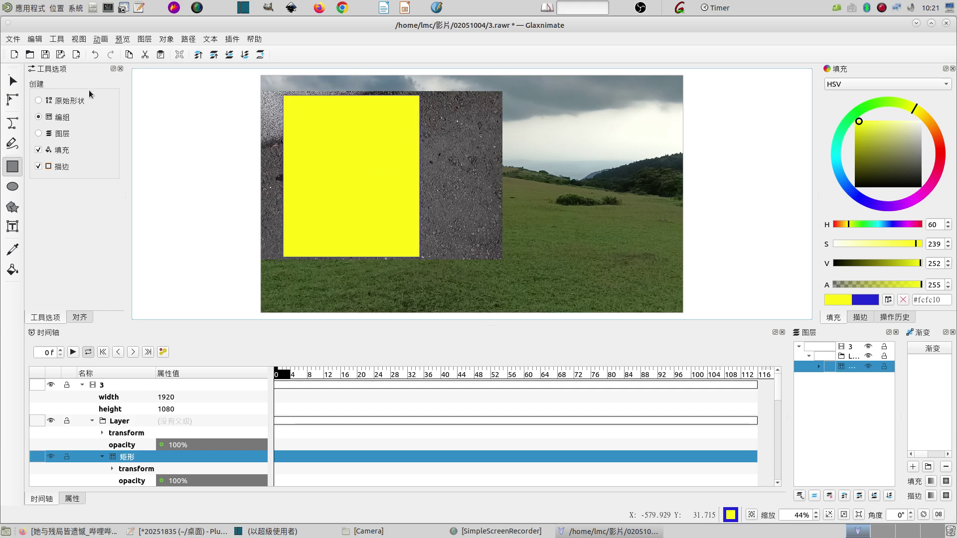
pyautogui.click(12, 81)
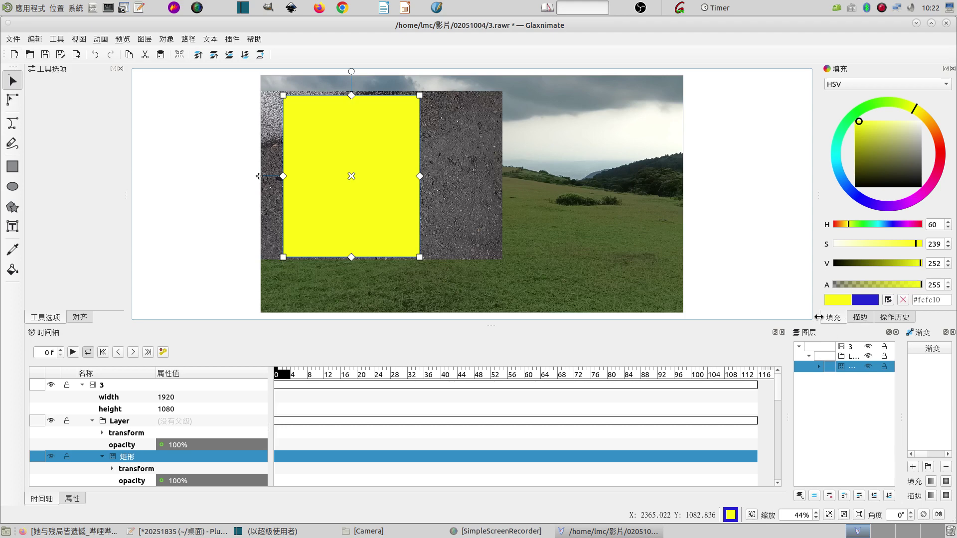
# - Try a stroke width of 10 on the yellow rectangle, and set the width back to 0
pyautogui.click(865, 319)
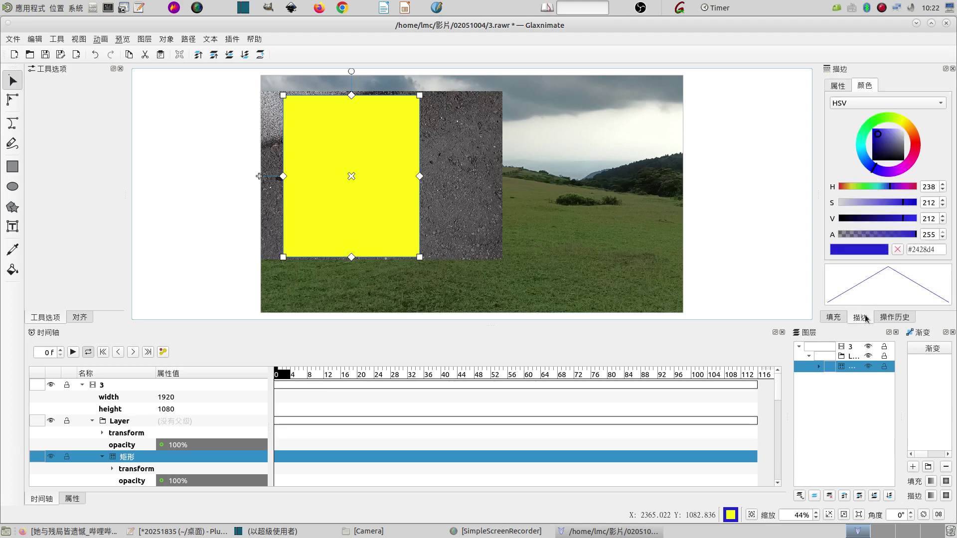
pyautogui.click(840, 86)
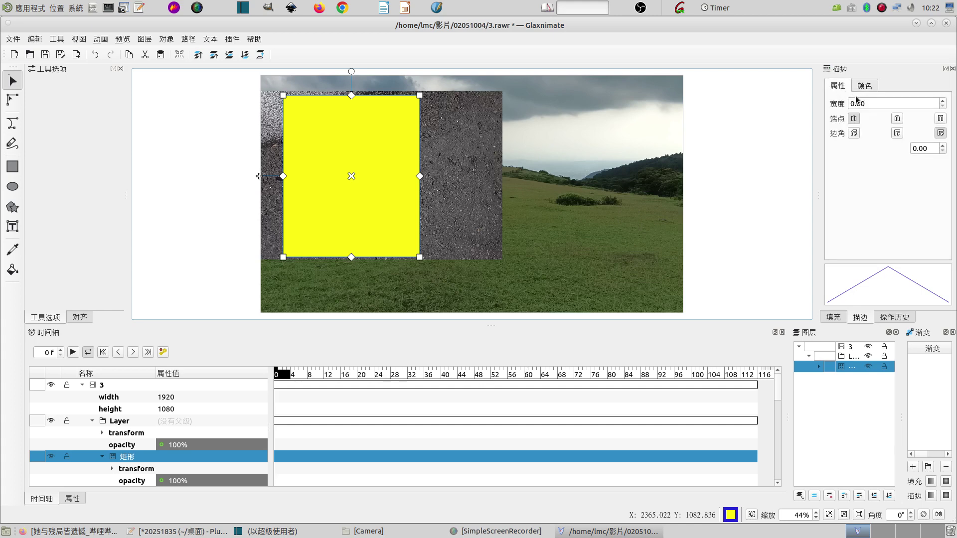
pyautogui.moveTo(877, 102); pyautogui.dragTo(816, 102)
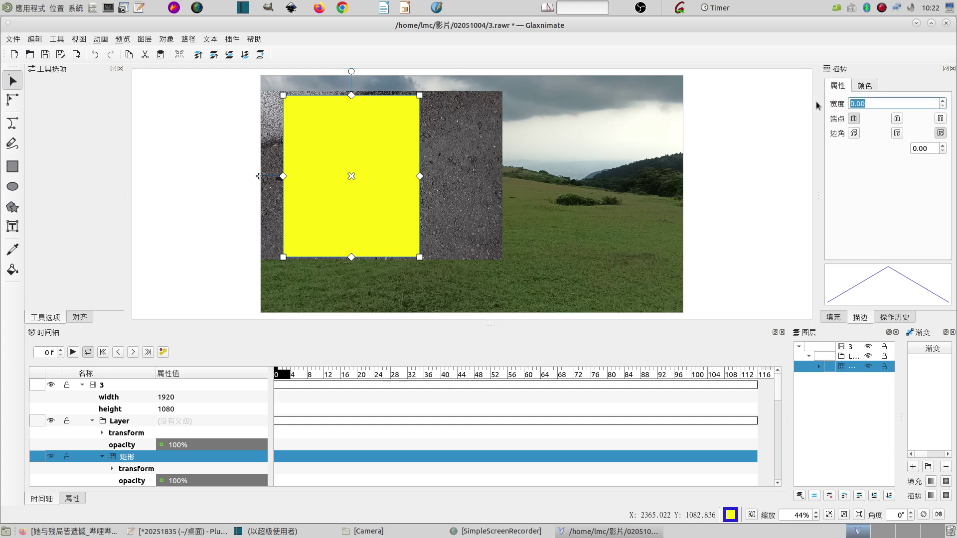
pyautogui.write('10')
pyautogui.press('Return')
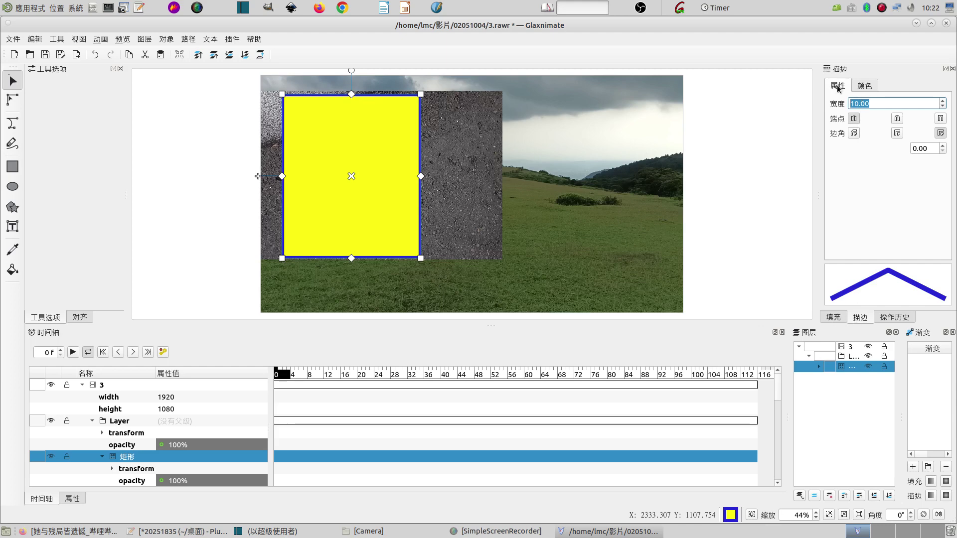
pyautogui.write('0')
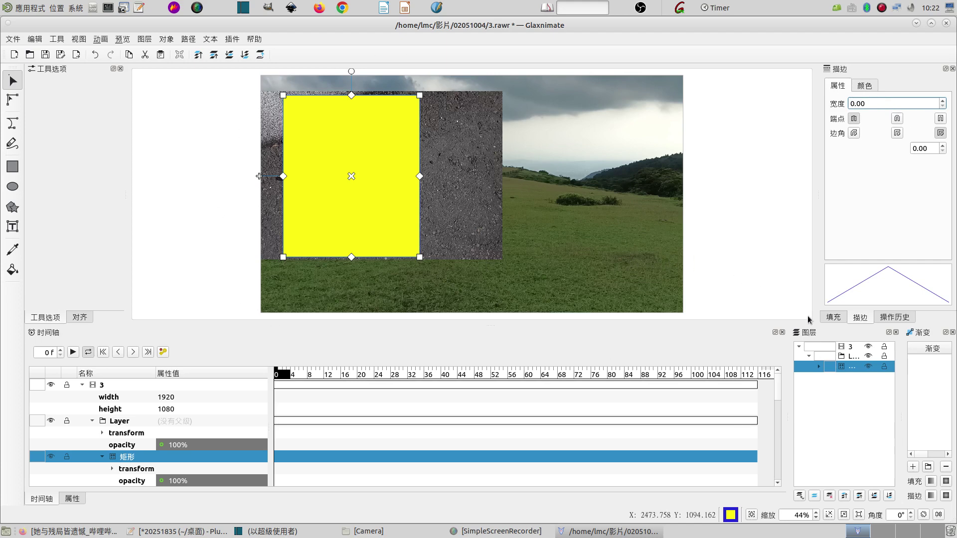
pyautogui.click(834, 317)
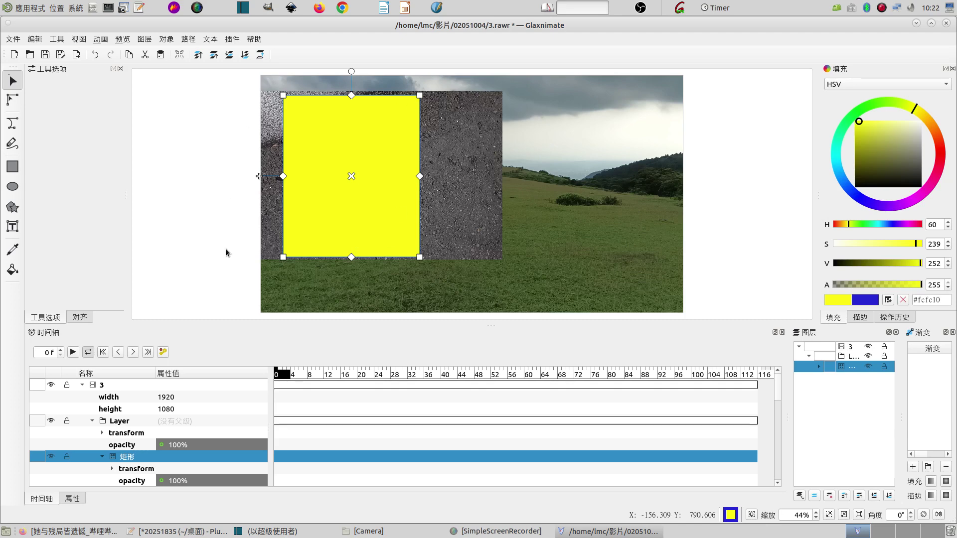
# - Save the mask drawing 3.rawr and quit Glaxnimate to return to Shotcut
pyautogui.click(45, 54)
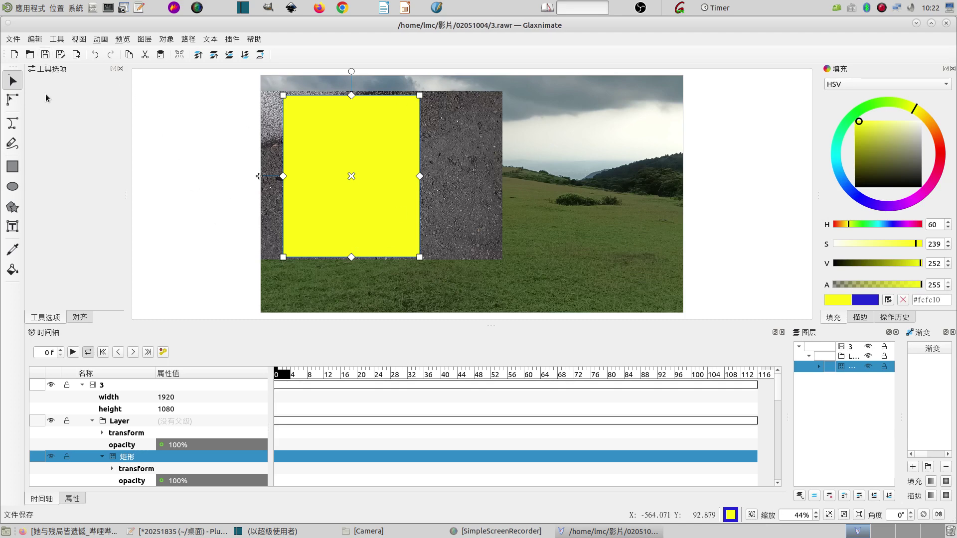
pyautogui.click(13, 39)
pyautogui.click(22, 231)
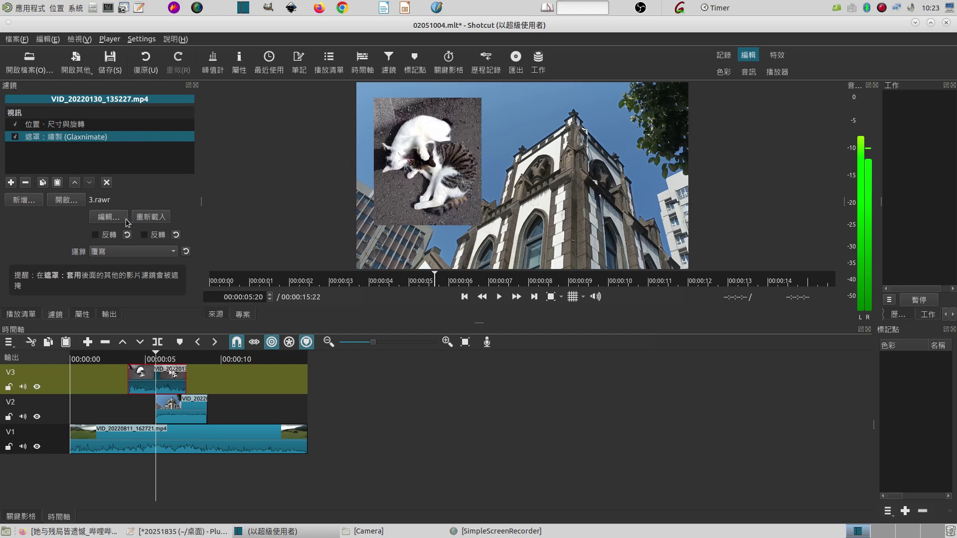
# - Reopen the cat clip's mask drawing 3.rawr with the video frame behind it and set the yellow rectangle's fill alpha to 166
pyautogui.click(110, 221)
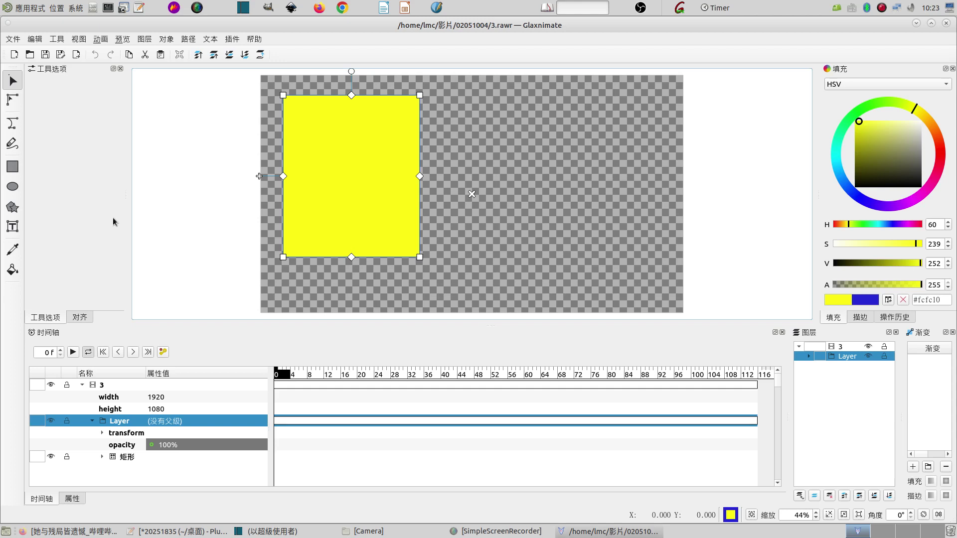
pyautogui.click(354, 209)
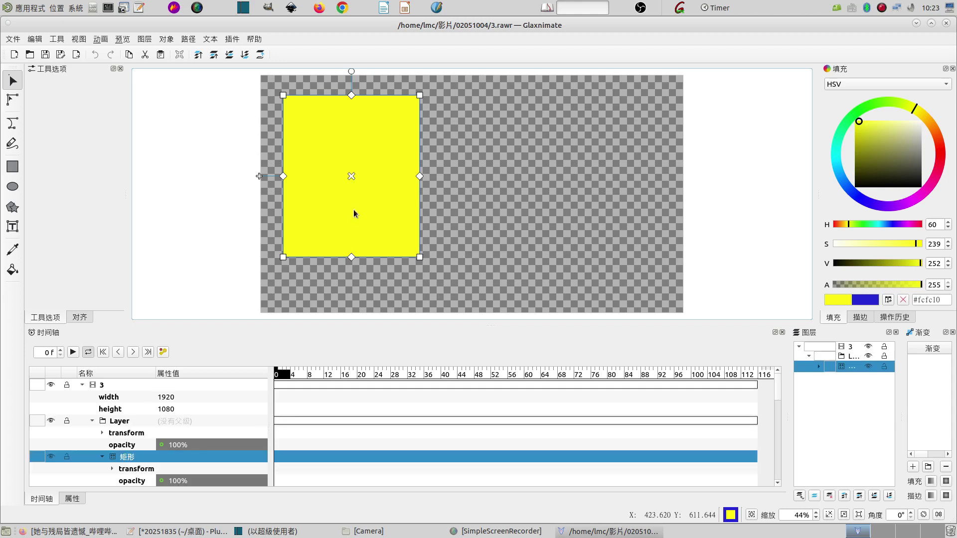
pyautogui.click(133, 352)
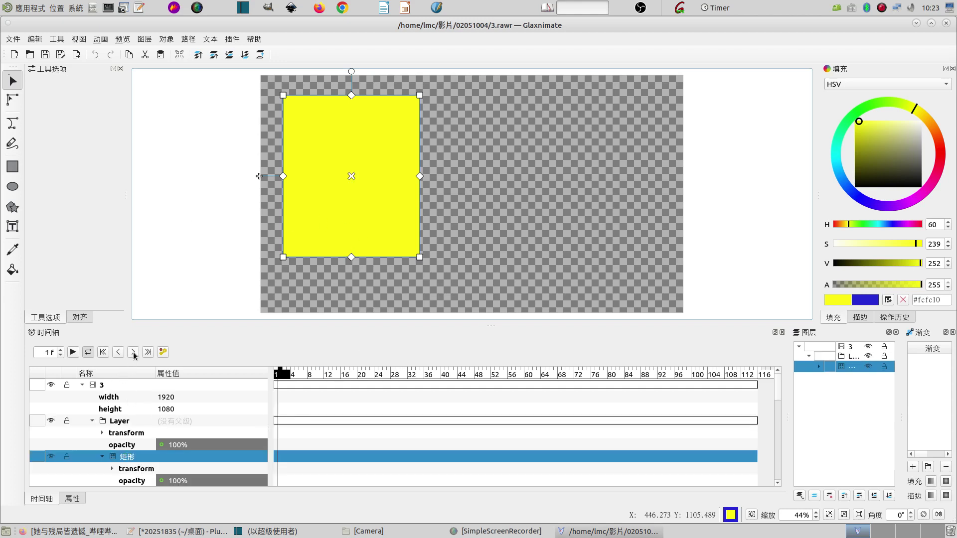
pyautogui.click(119, 352)
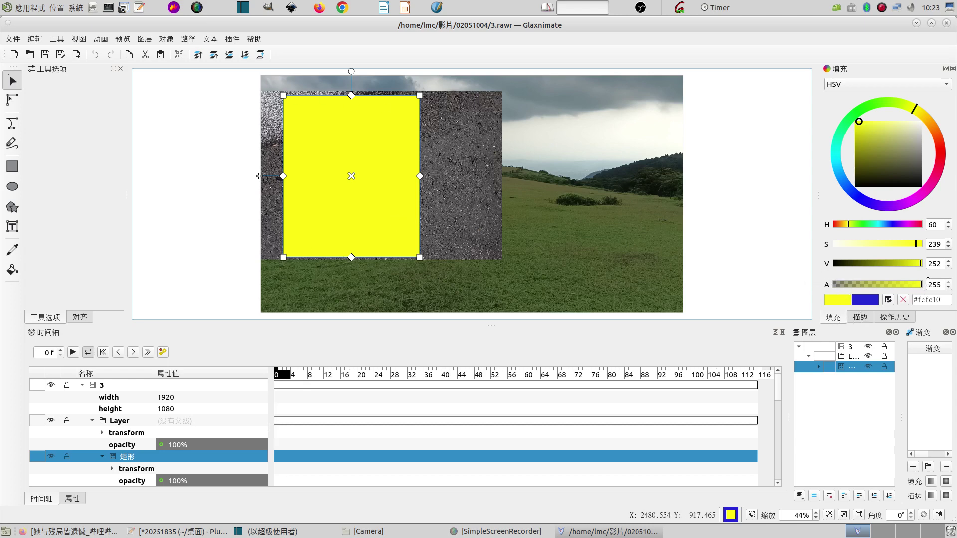
pyautogui.moveTo(921, 285); pyautogui.dragTo(893, 292)
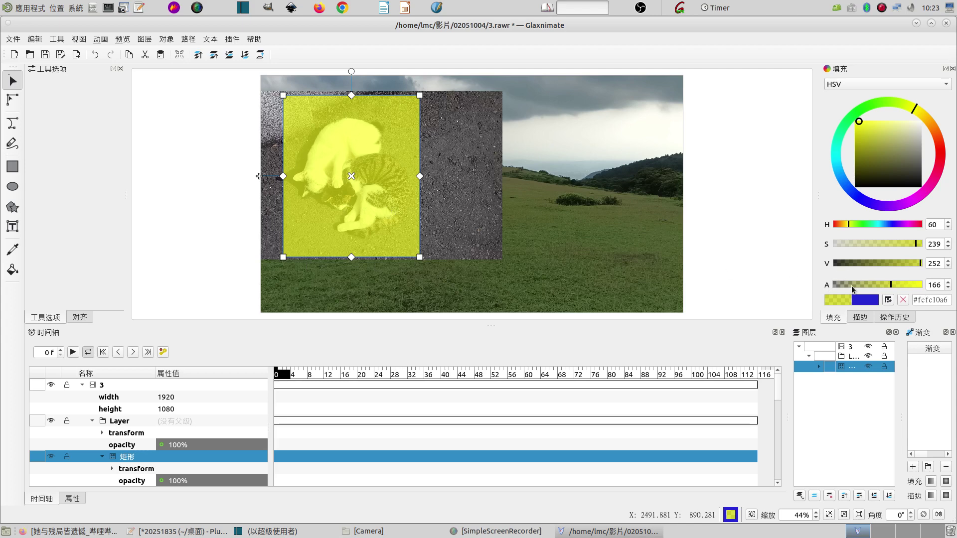
# - Save the semi-transparent cat mask in 3.rawr and quit Glaxnimate to return to Shotcut
pyautogui.click(44, 55)
pyautogui.click(13, 39)
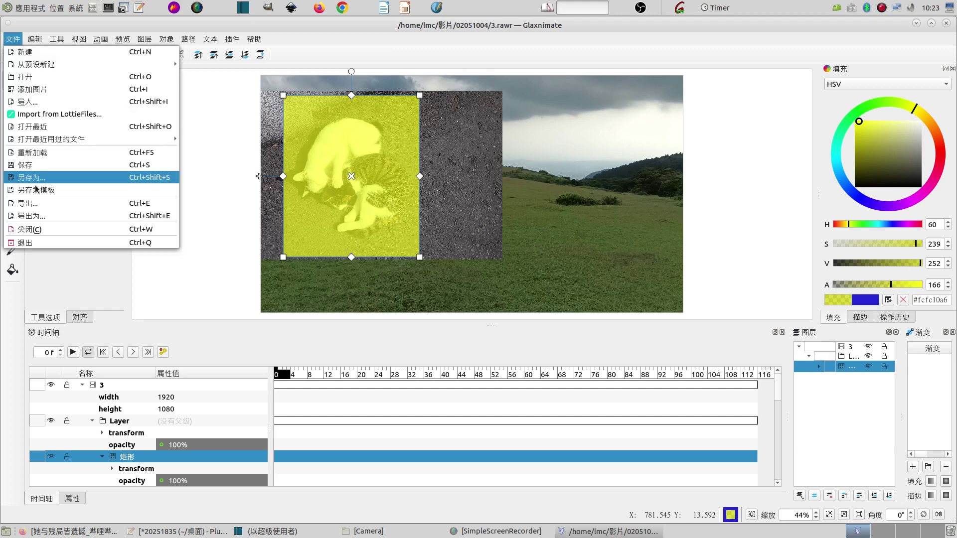
pyautogui.click(43, 245)
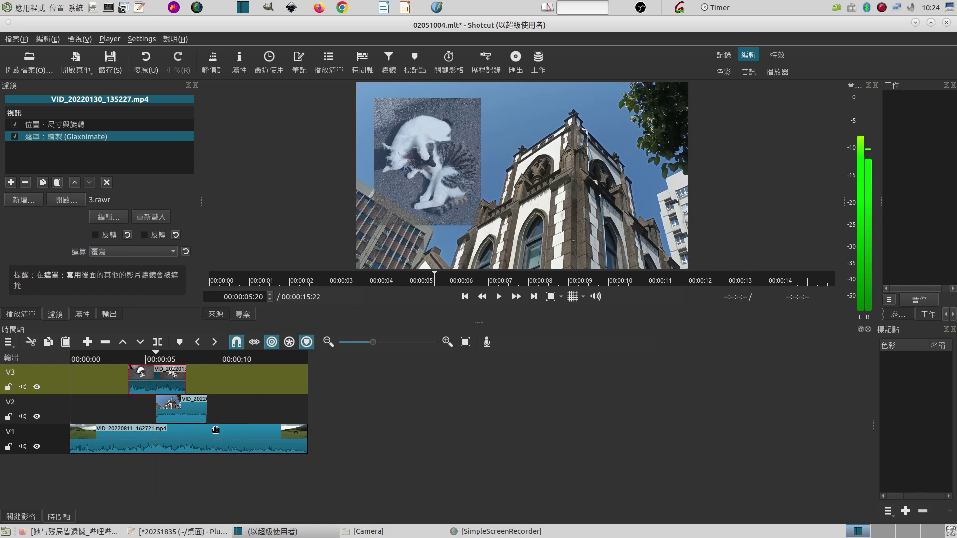
# - Add a Mask: Draw (Glaxnimate) filter to the church clip at 00:00:08:14, create its drawing 4.rawr, and display the video frame behind the canvas
pyautogui.click(186, 417)
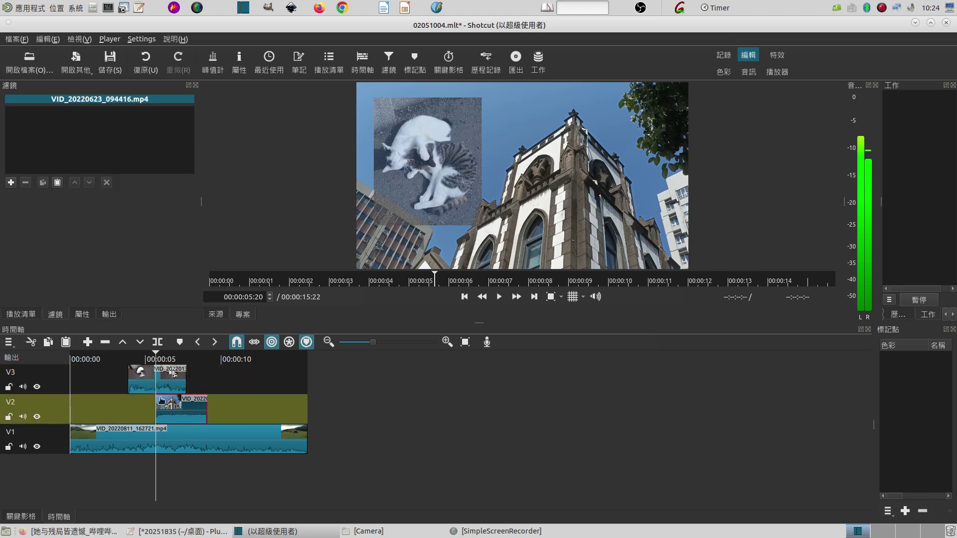
pyautogui.click(198, 357)
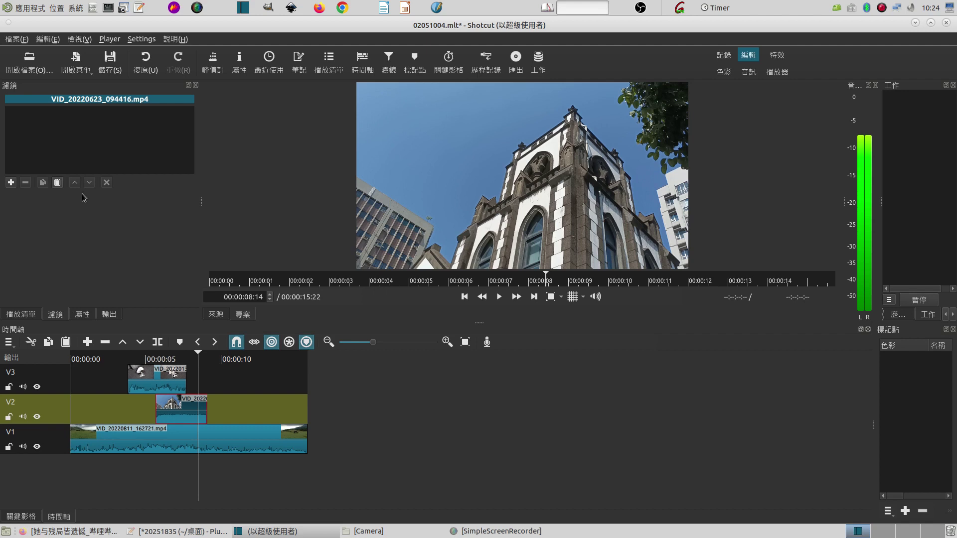
pyautogui.click(11, 183)
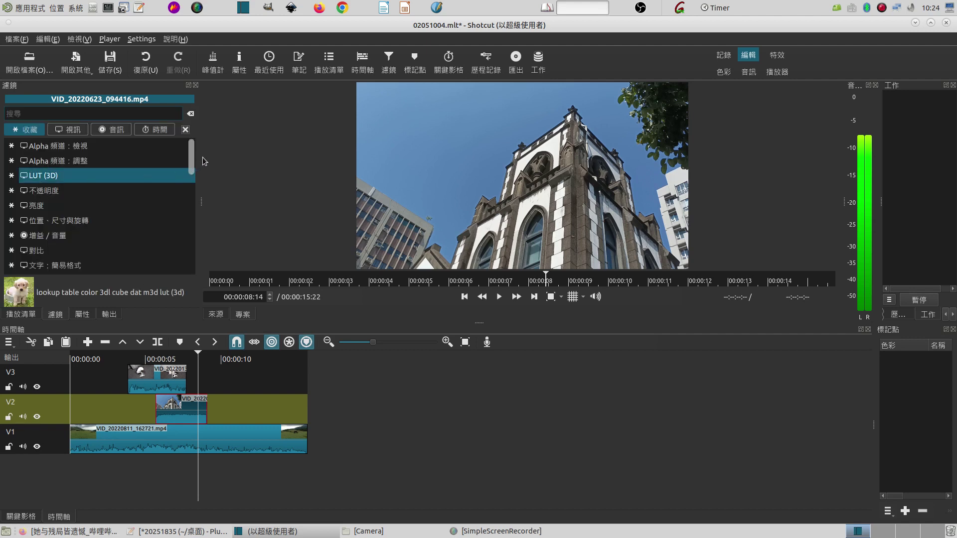
pyautogui.moveTo(192, 153); pyautogui.dragTo(191, 247)
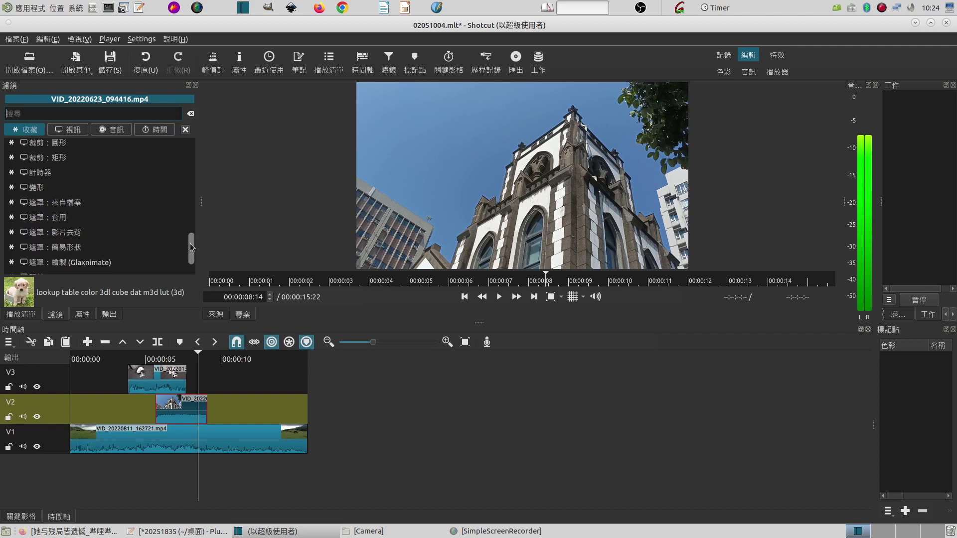
pyautogui.click(80, 262)
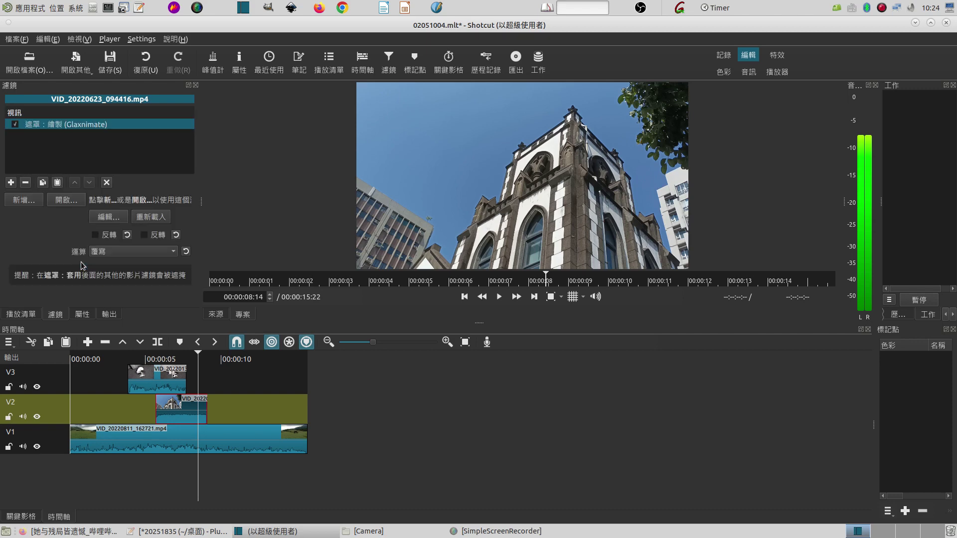
pyautogui.click(25, 200)
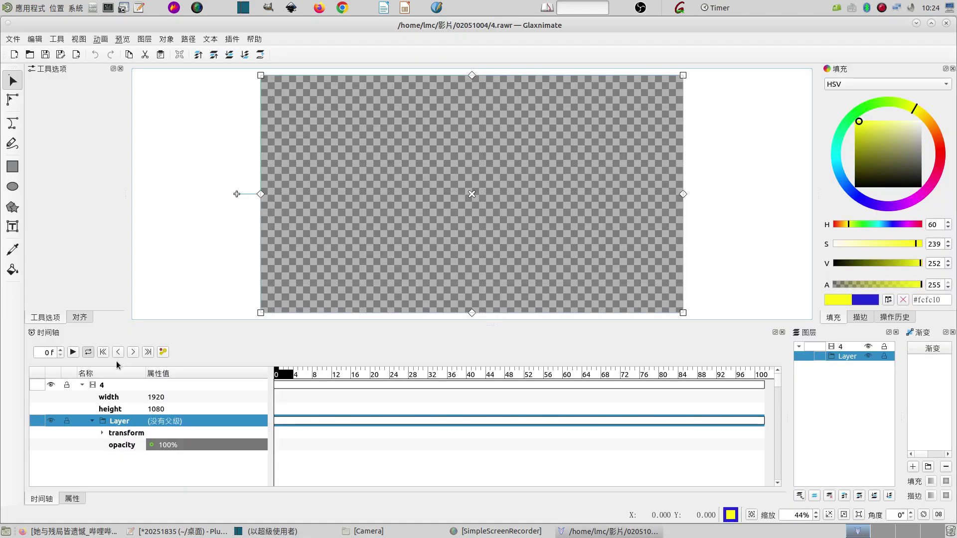
pyautogui.click(133, 354)
pyautogui.click(118, 353)
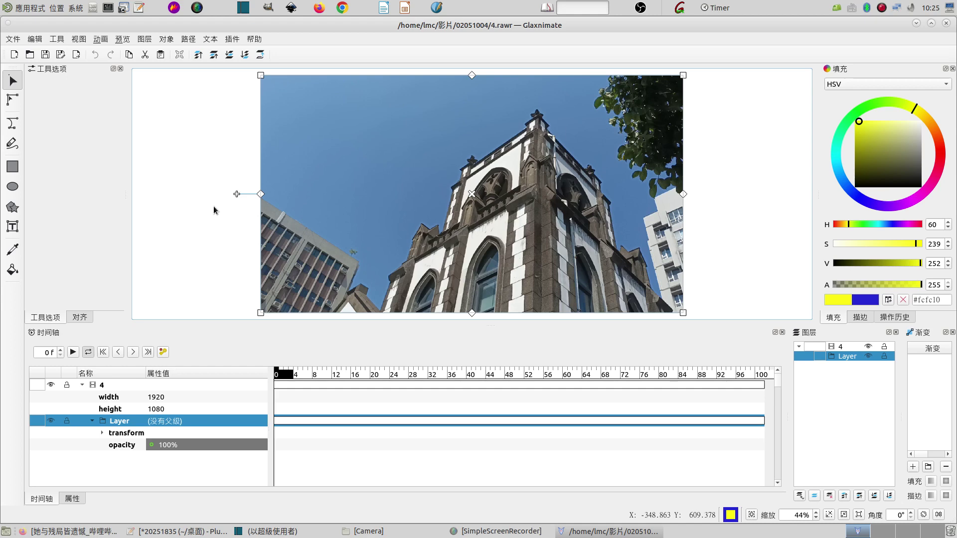
# - Trace the church tower's outline as a closed yellow-filled path, from its lower-left base over the spire to the lower-right base
pyautogui.click(11, 125)
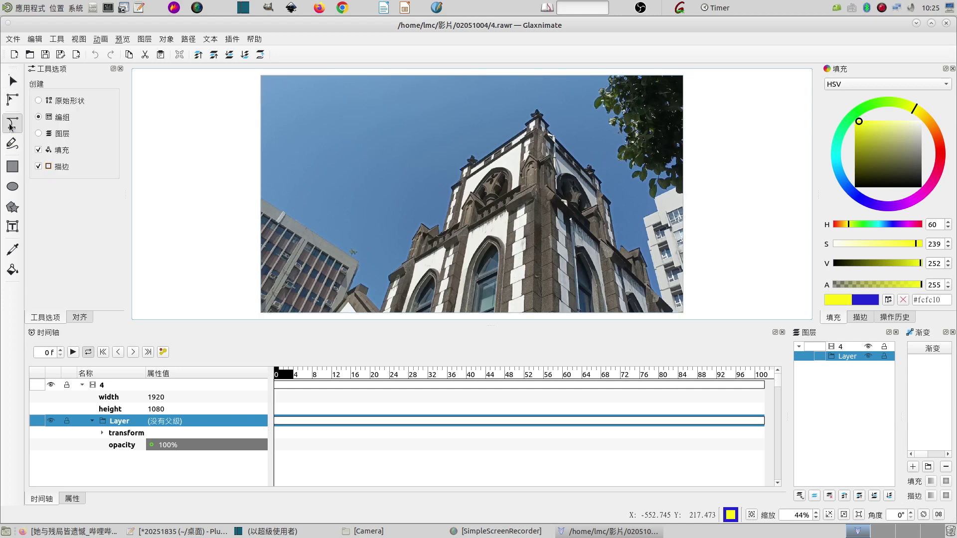
pyautogui.click(380, 313)
pyautogui.click(388, 274)
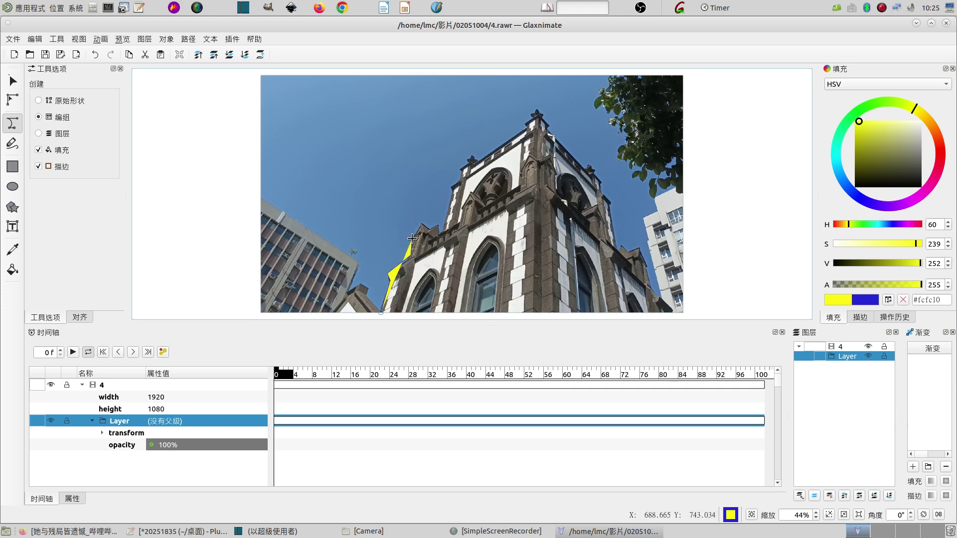
pyautogui.click(423, 224)
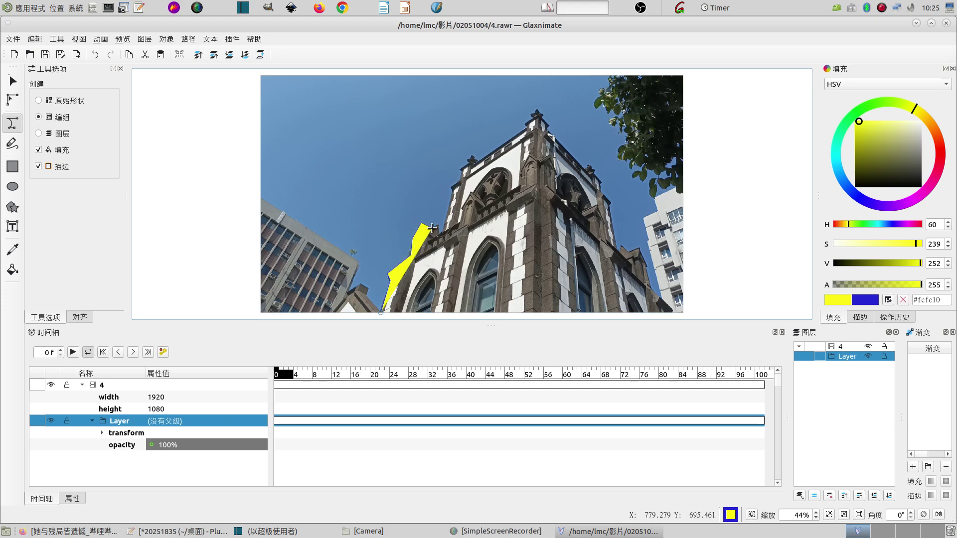
pyautogui.click(439, 232)
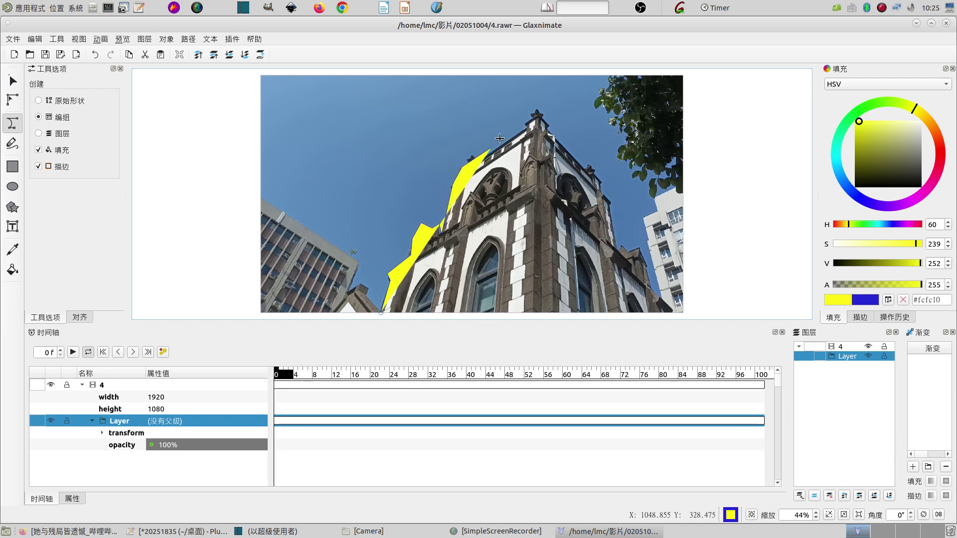
pyautogui.click(539, 110)
pyautogui.click(560, 140)
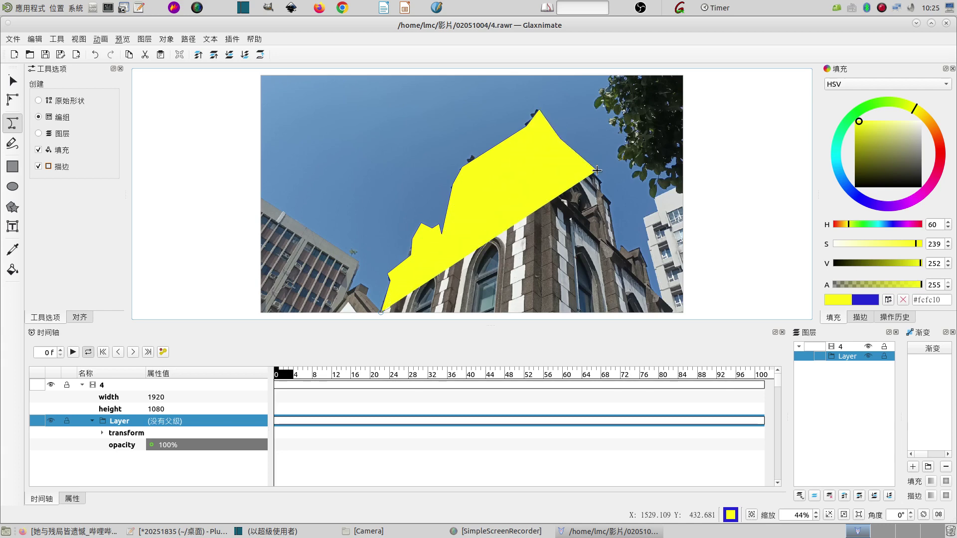
pyautogui.click(597, 170)
pyautogui.click(605, 190)
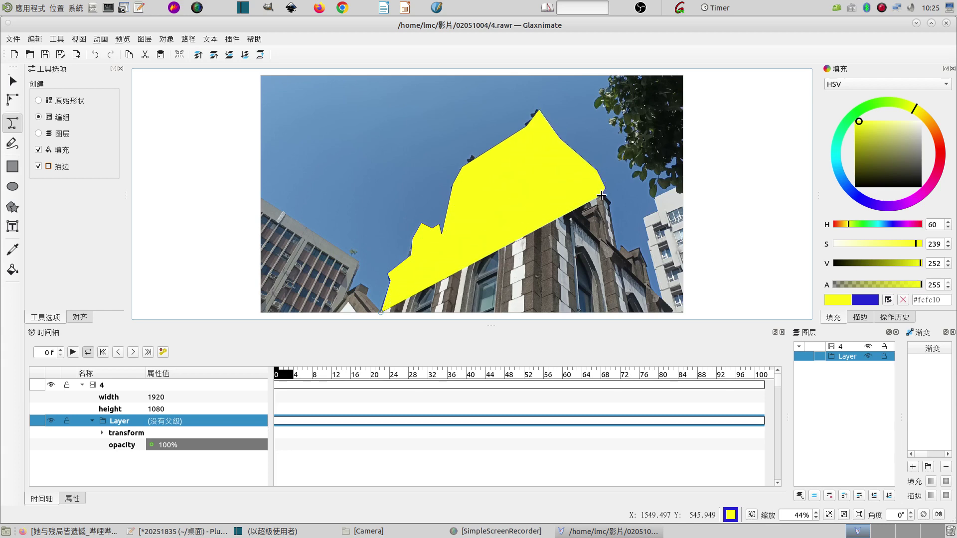
pyautogui.click(620, 253)
pyautogui.click(643, 249)
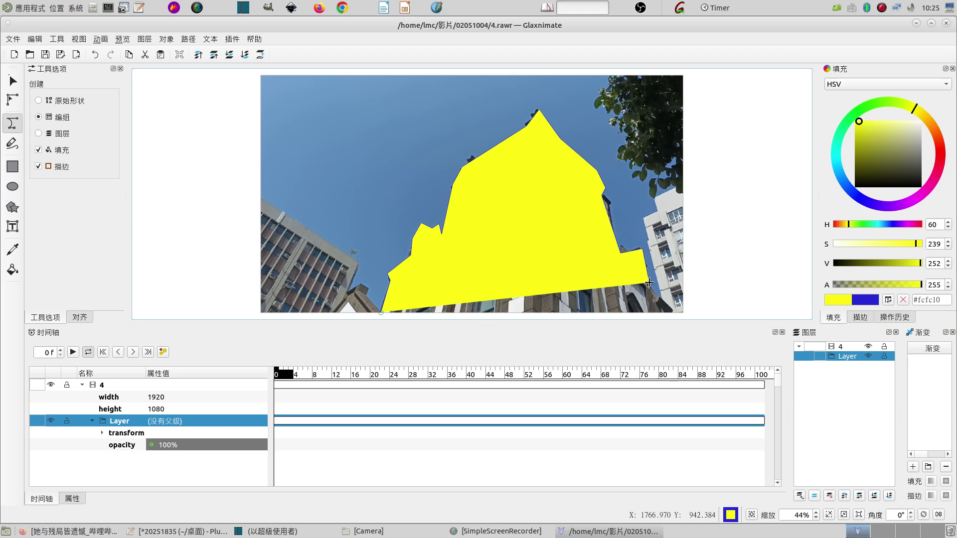
pyautogui.click(672, 315)
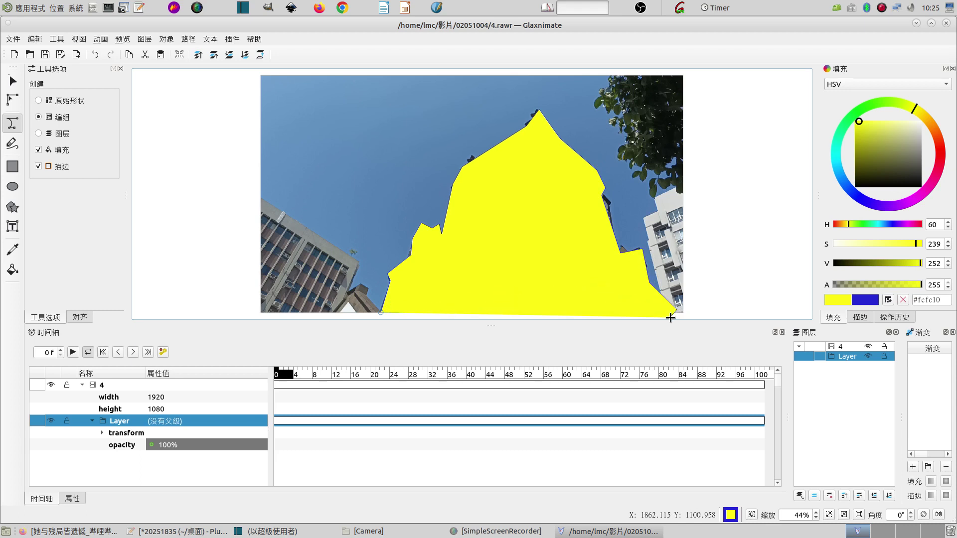
pyautogui.click(380, 317)
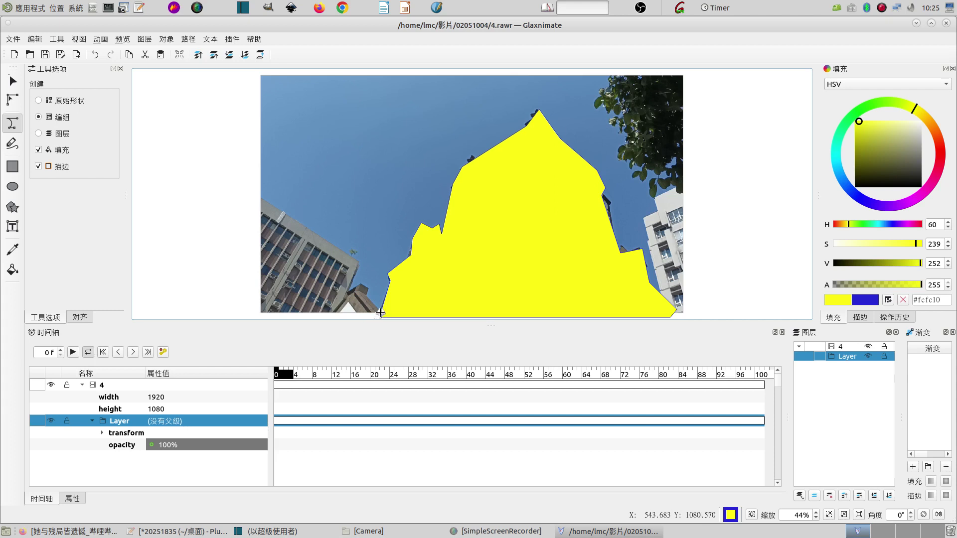
pyautogui.click(380, 313)
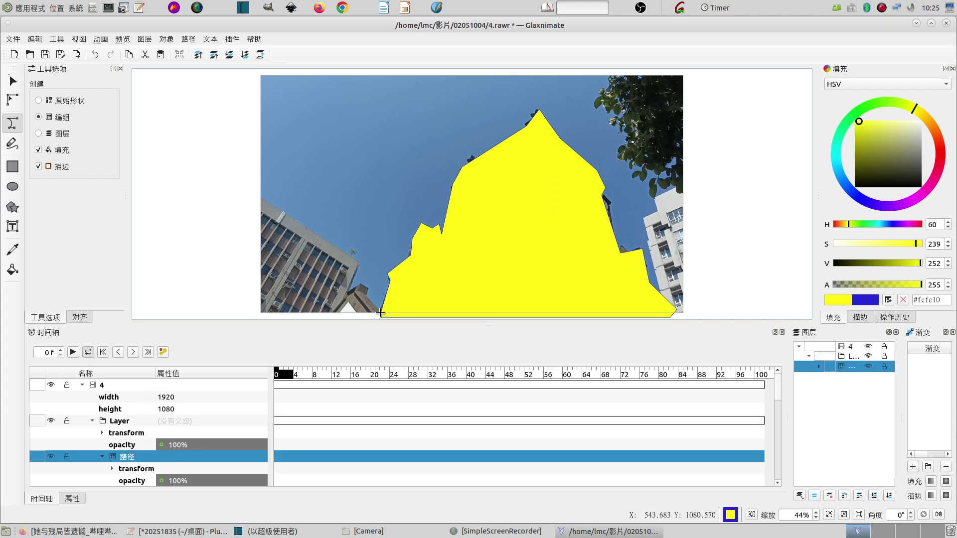
# - Set the church shape's fill alpha to 98, and save 4.rawr and quit Glaxnimate to return to Shotcut
pyautogui.click(12, 80)
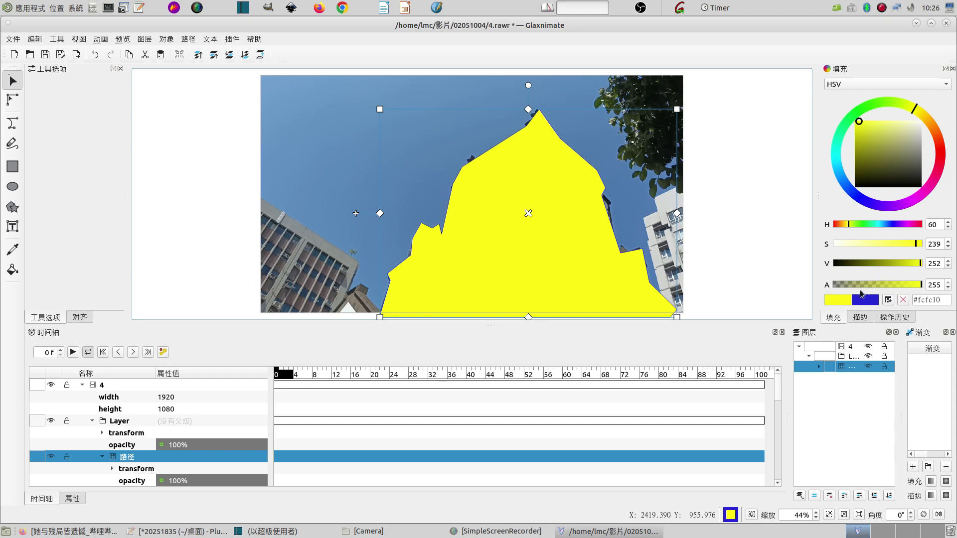
pyautogui.moveTo(921, 286); pyautogui.dragTo(867, 290)
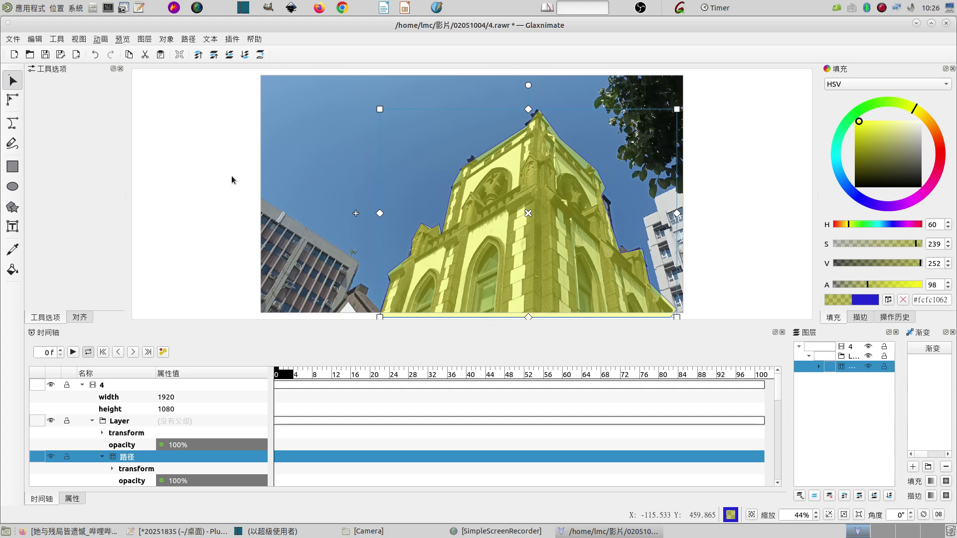
pyautogui.click(45, 56)
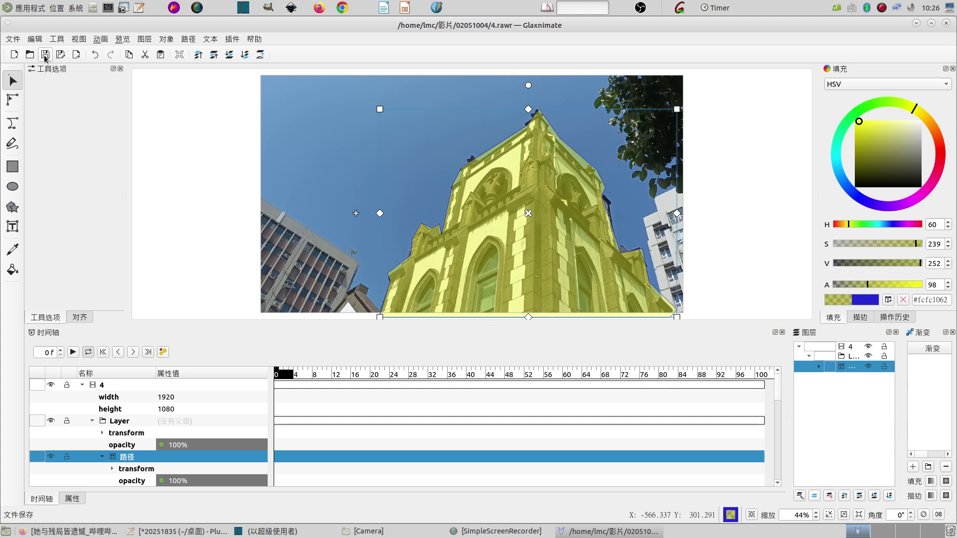
pyautogui.click(12, 40)
pyautogui.click(19, 244)
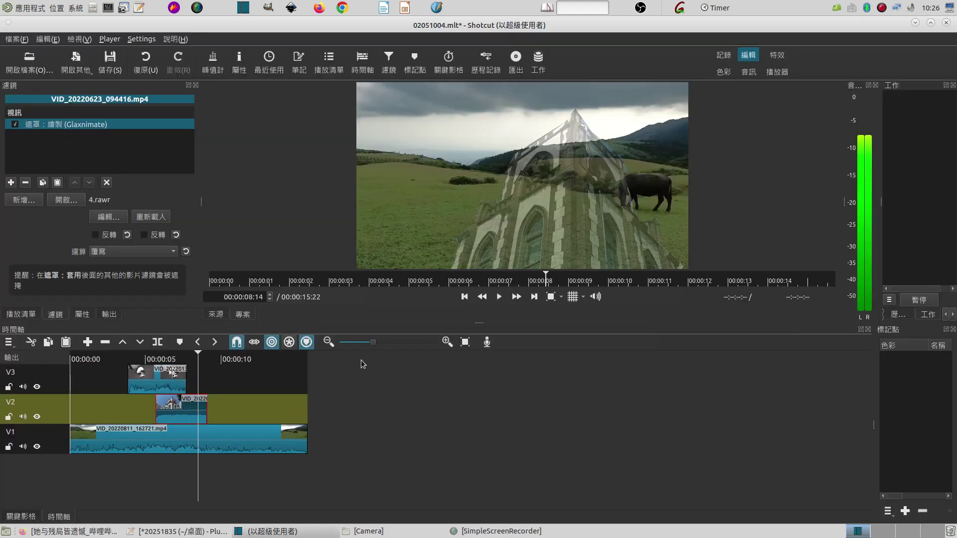
# - Show the composite at 00:00:06:19 and select the H.264 Main Profile export preset, opening the export-to-file dialog and cancelling it
pyautogui.click(170, 359)
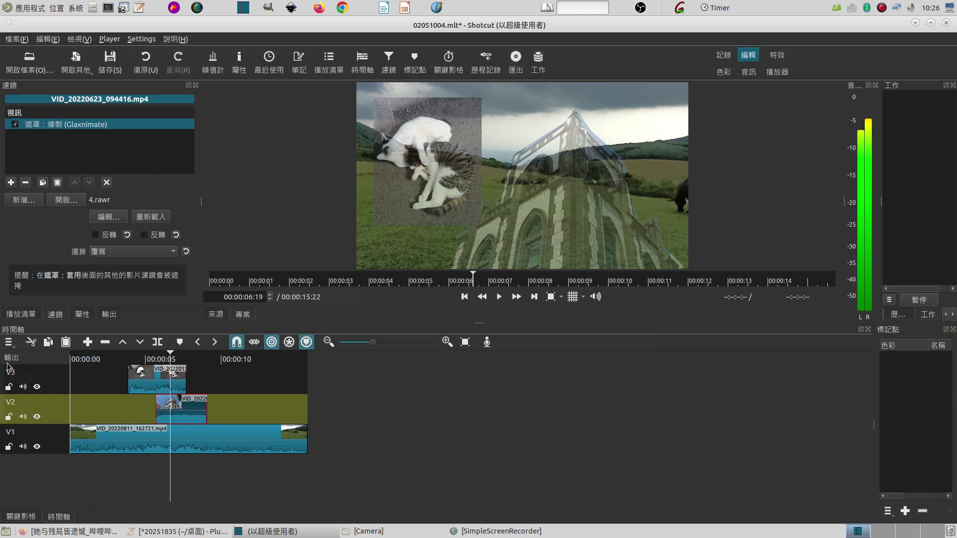
pyautogui.click(514, 64)
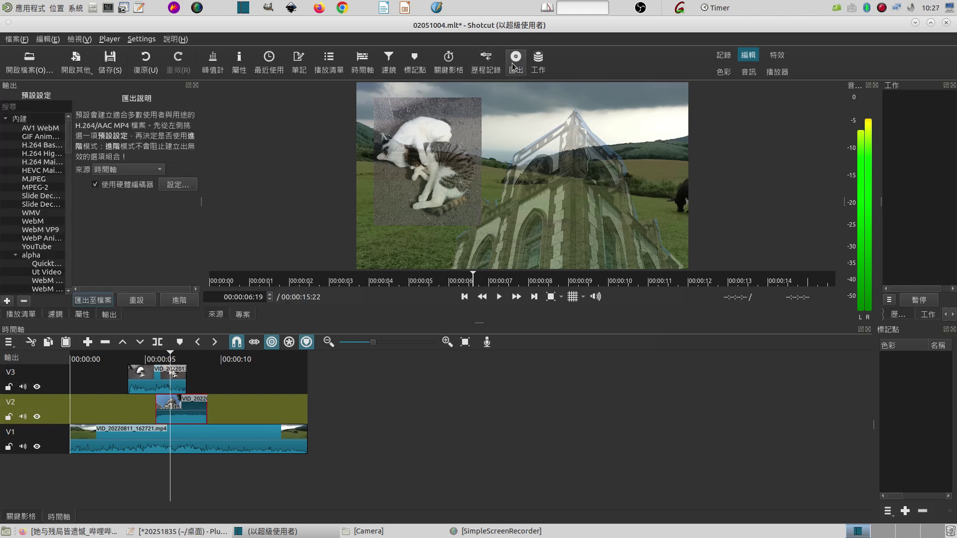
pyautogui.click(44, 162)
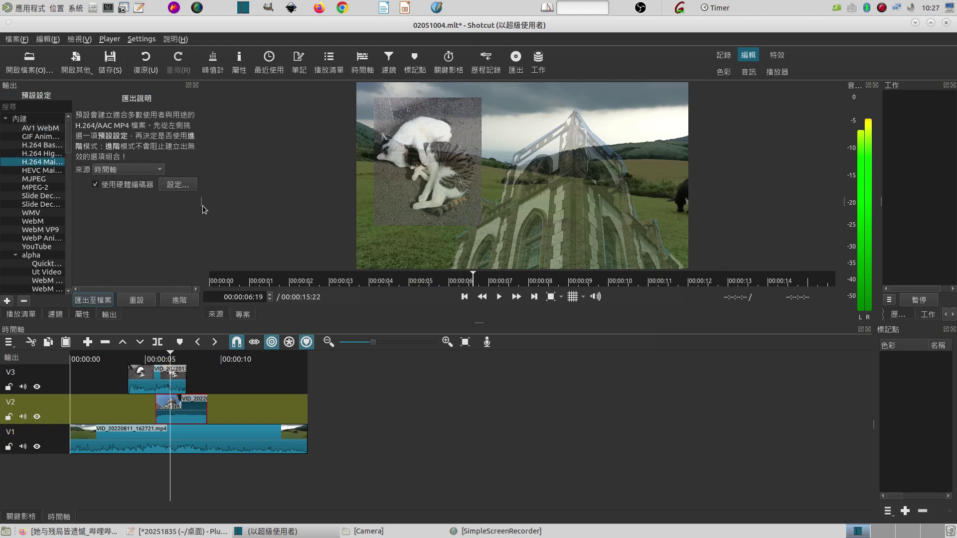
pyautogui.moveTo(202, 209); pyautogui.dragTo(258, 209)
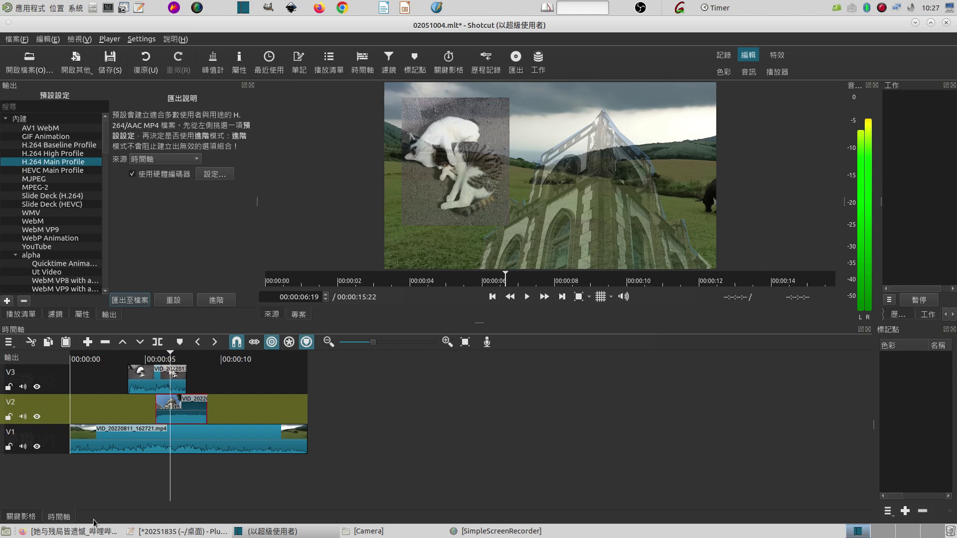
pyautogui.click(130, 301)
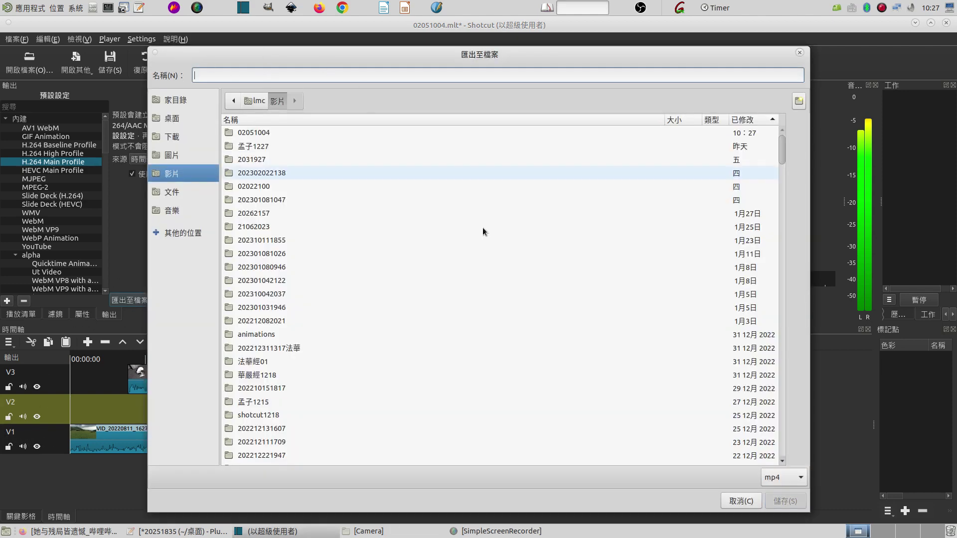
pyautogui.click(800, 53)
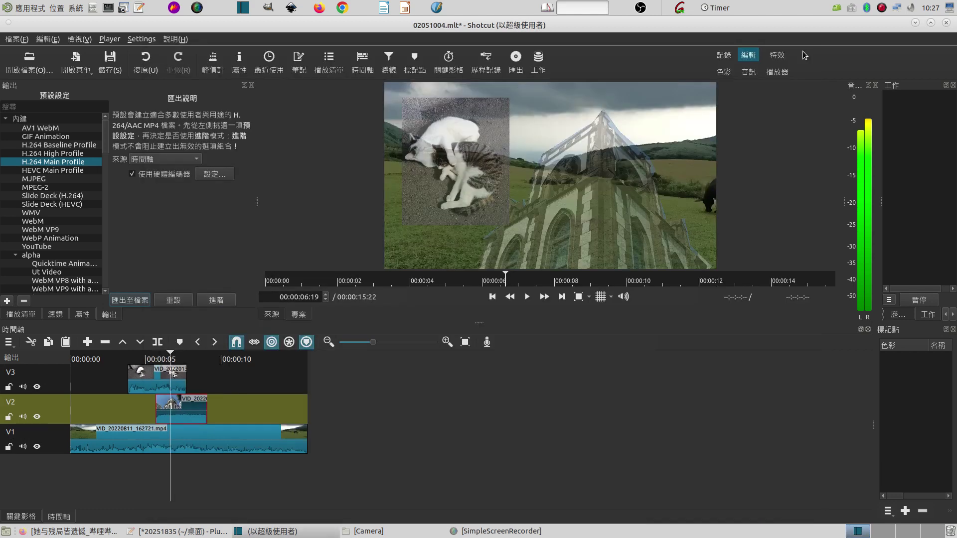